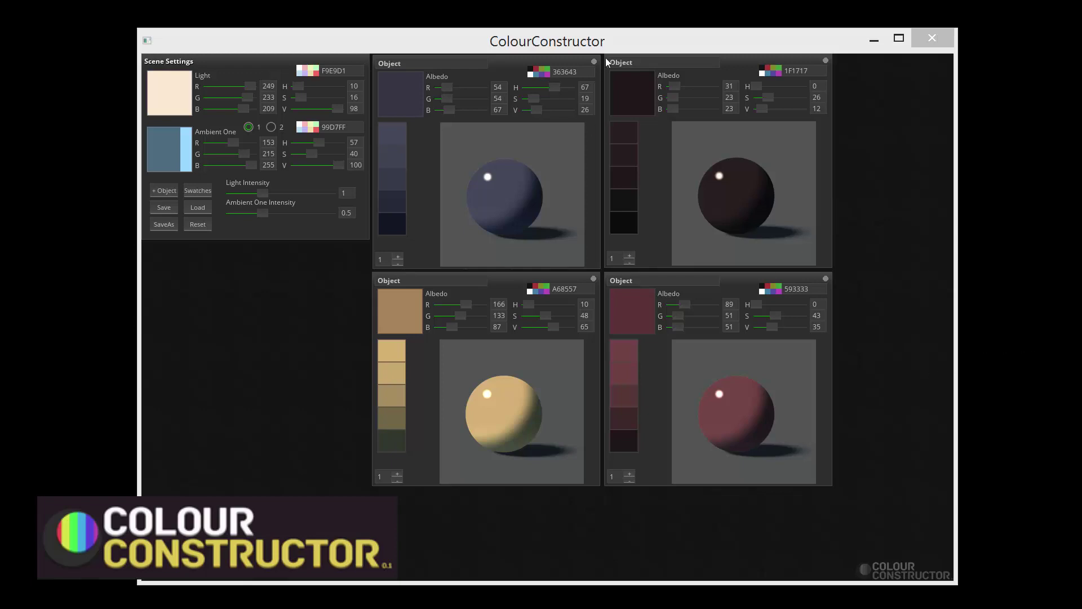
Reposition the window and raise the top-left object's counter from 1 to 3
drag(622, 41, 642, 25)
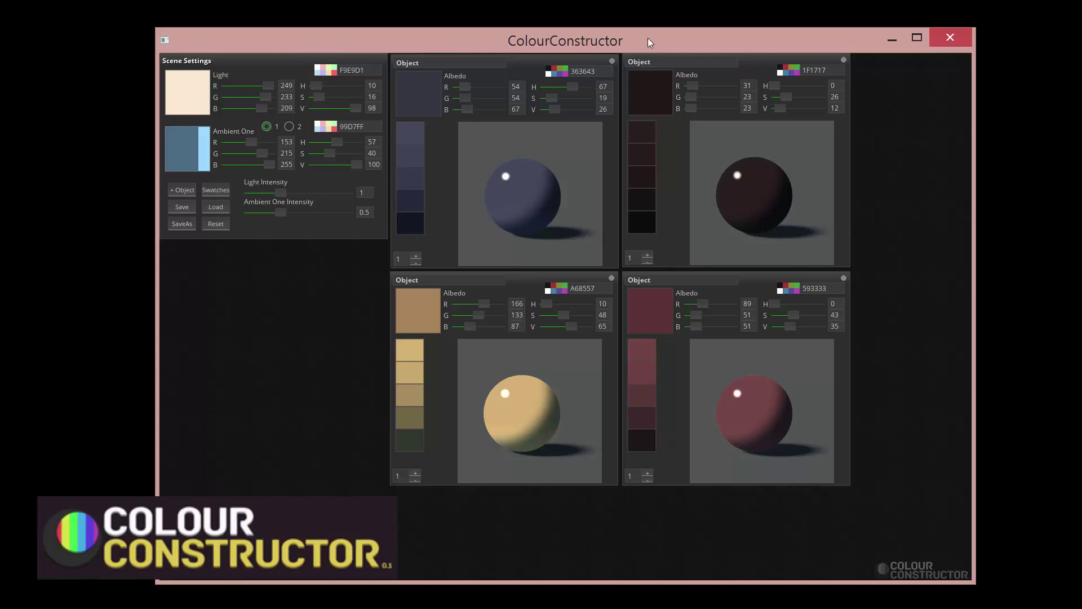
mouse_move(672, 41)
mouse_down()
mouse_move(685, 36)
mouse_move(675, 36)
mouse_up()
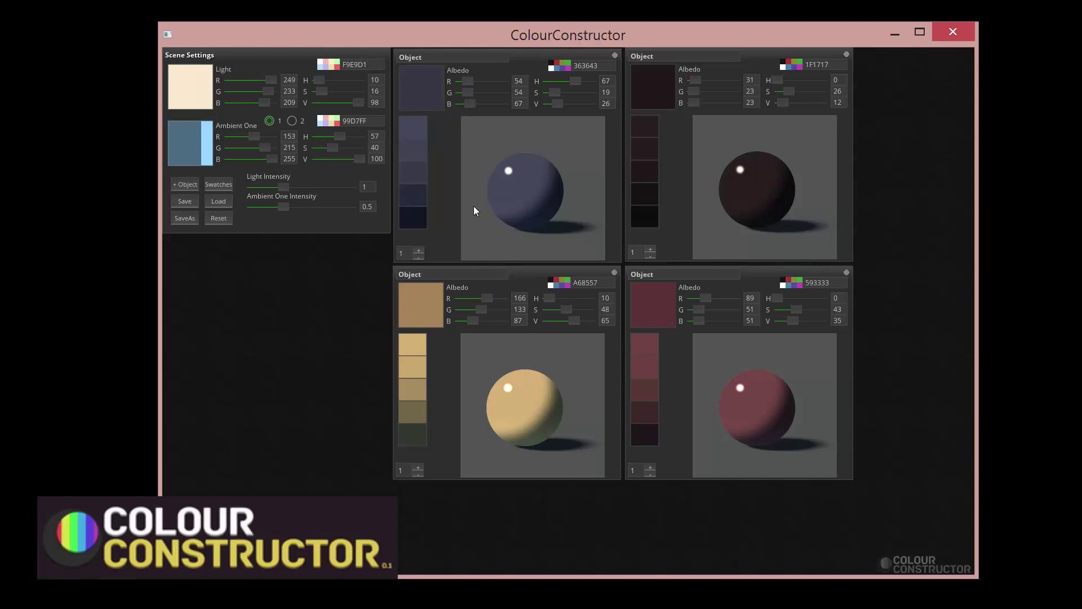
click(419, 251)
click(419, 251)
Adjust the top-left albedo to pale white-blue D6F0FF (R 214, G 240, B 255)
drag(466, 81, 482, 98)
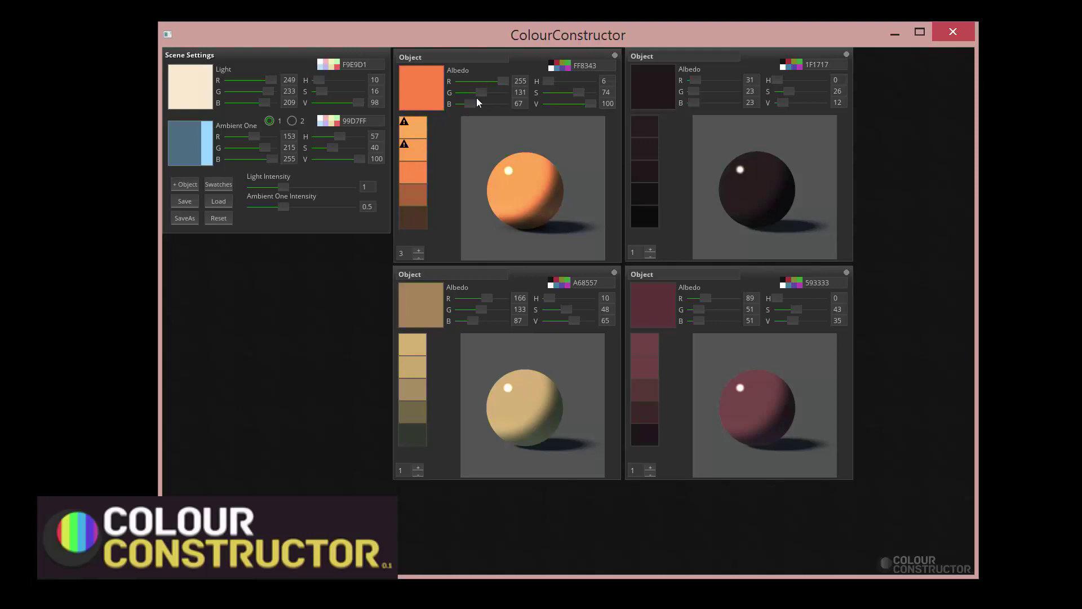
drag(481, 93, 527, 105)
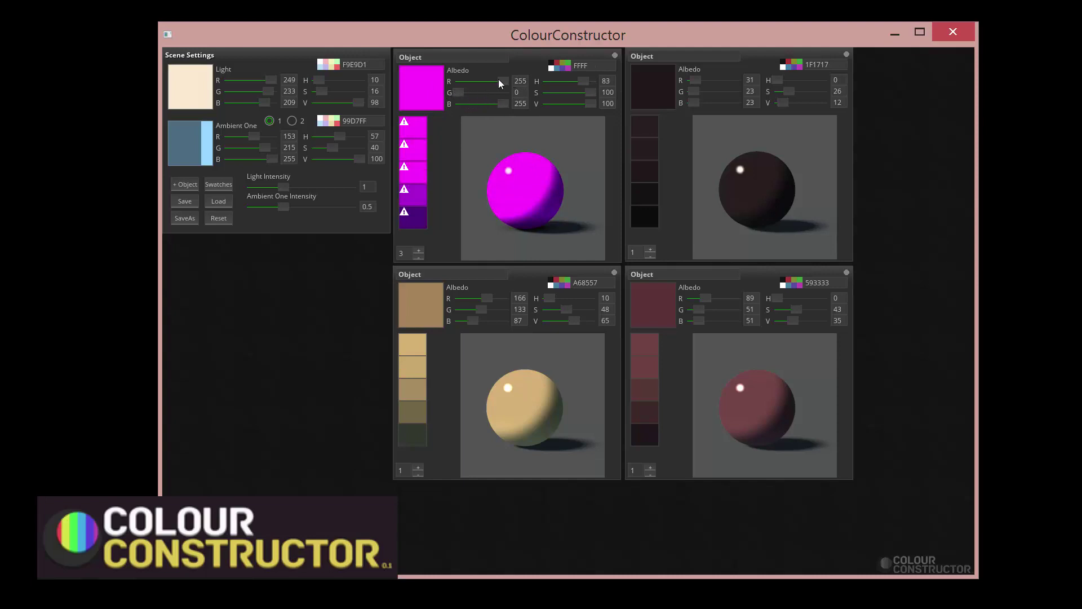
mouse_move(501, 81)
mouse_down()
mouse_move(457, 81)
mouse_move(488, 91)
mouse_up()
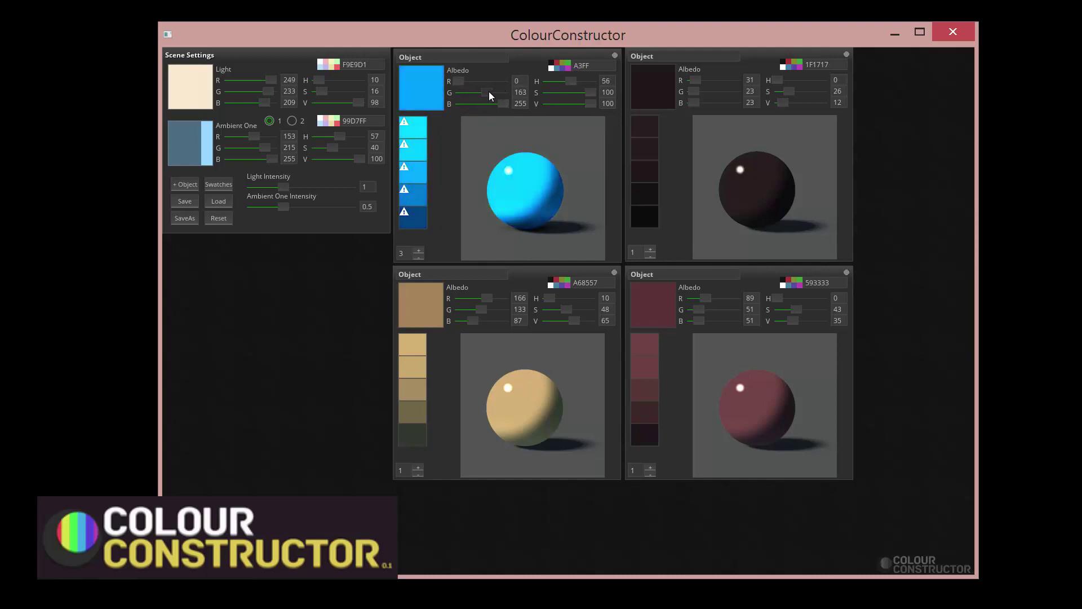
drag(589, 92, 560, 105)
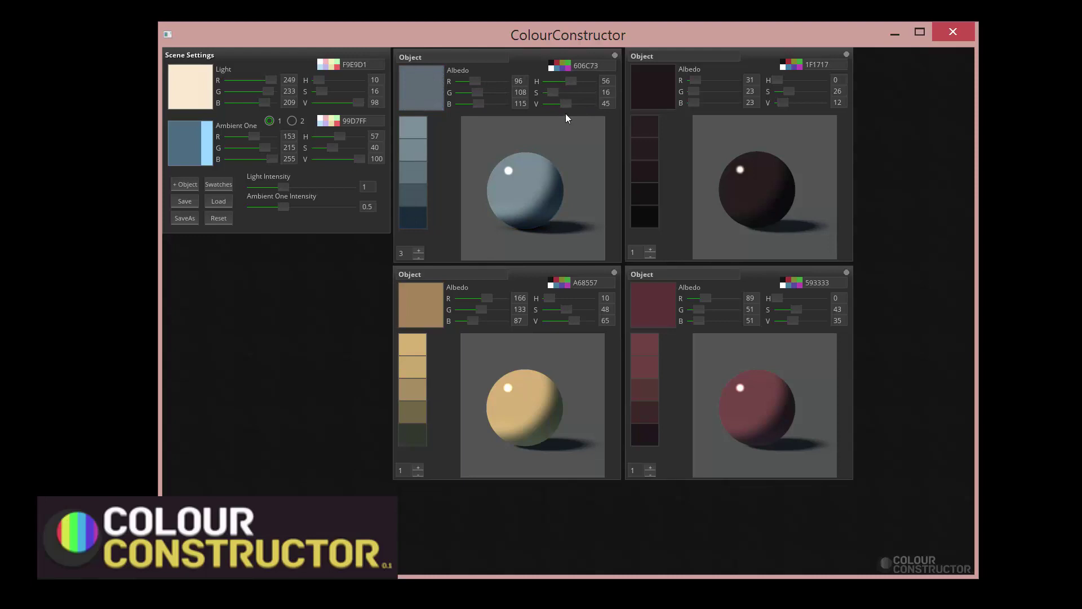
key(ctrl+z)
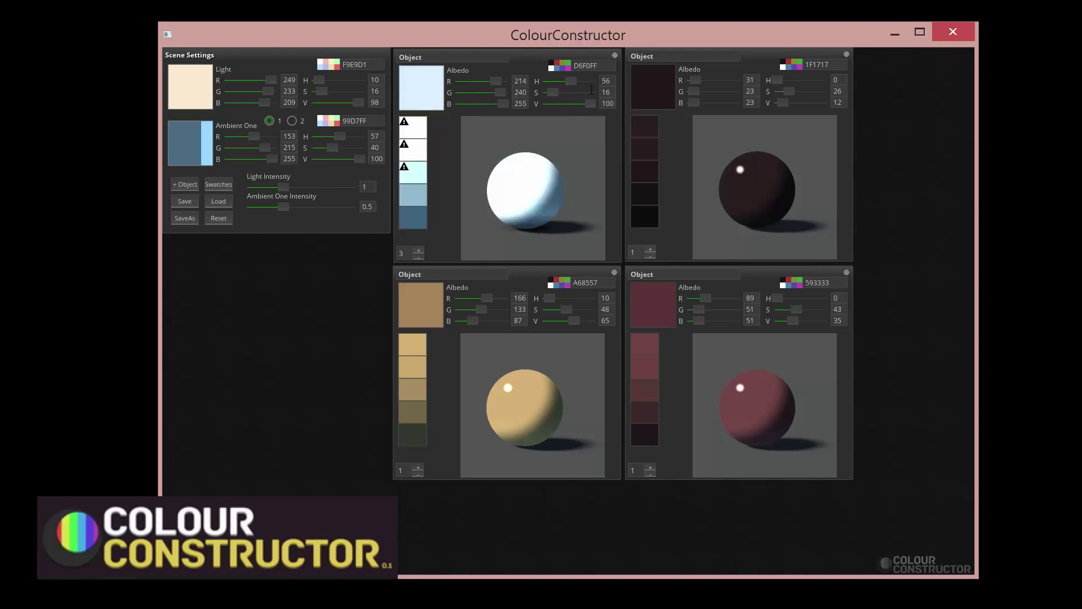
Try quick-palette presets on the top-left albedo, settling on blue 4082A3
click(557, 69)
click(563, 69)
click(568, 68)
click(566, 63)
click(563, 64)
click(557, 64)
click(550, 64)
click(551, 68)
click(557, 68)
click(563, 68)
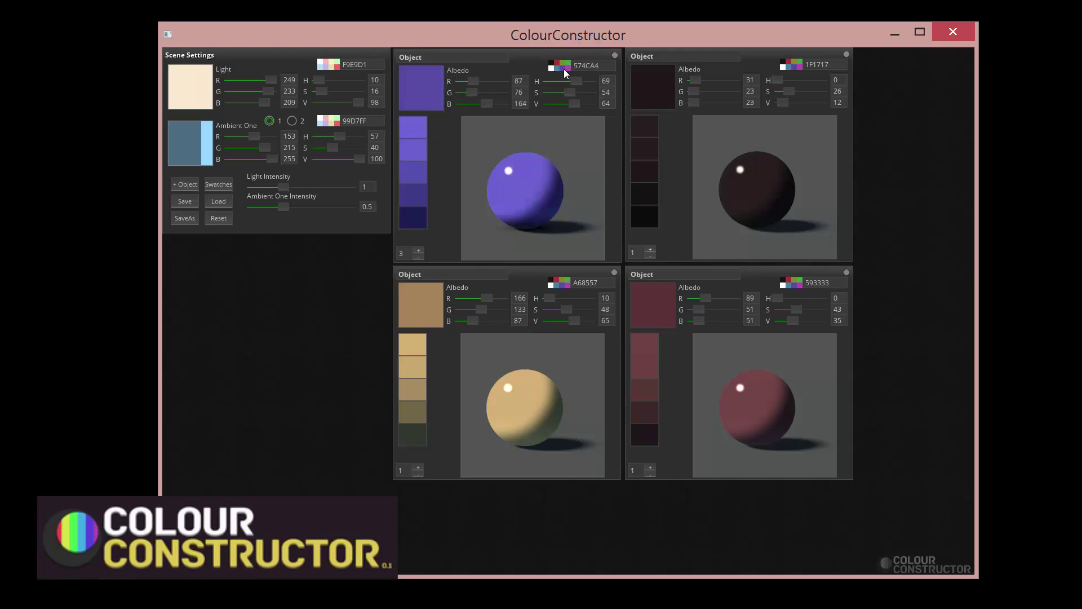
click(569, 68)
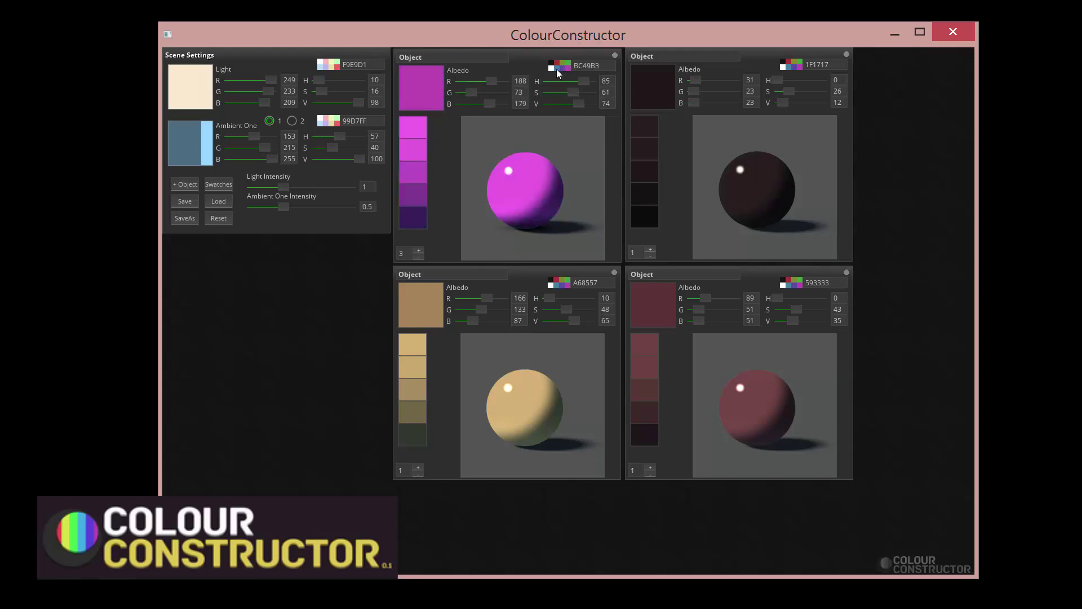
click(557, 68)
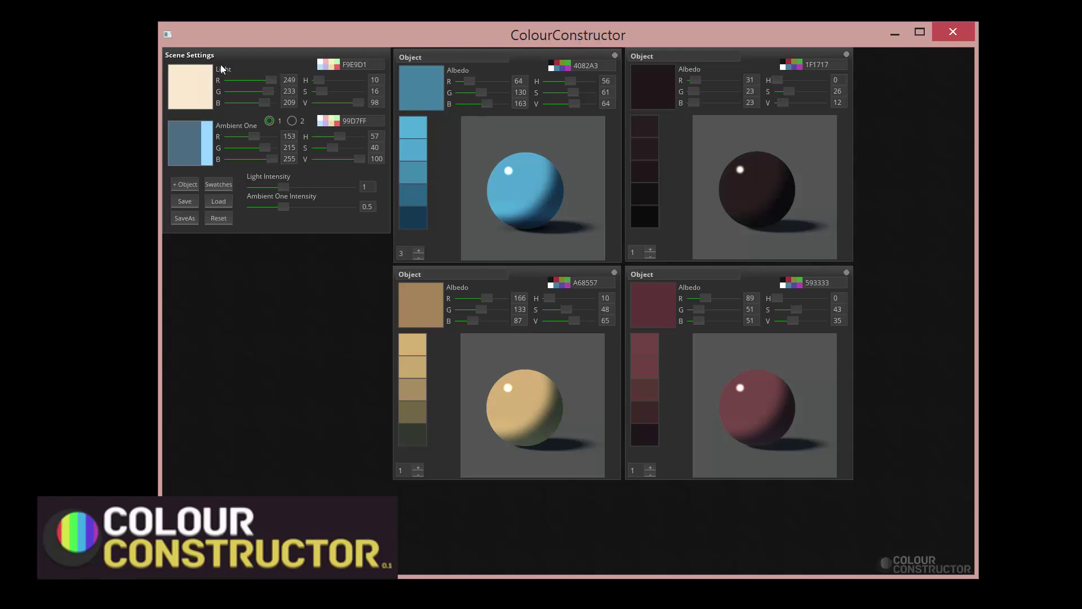
Set the scene light to pure red: R 255, G 0, B 0
mouse_move(272, 85)
mouse_down()
mouse_move(251, 84)
mouse_move(275, 85)
mouse_up()
click(267, 92)
drag(269, 103, 209, 103)
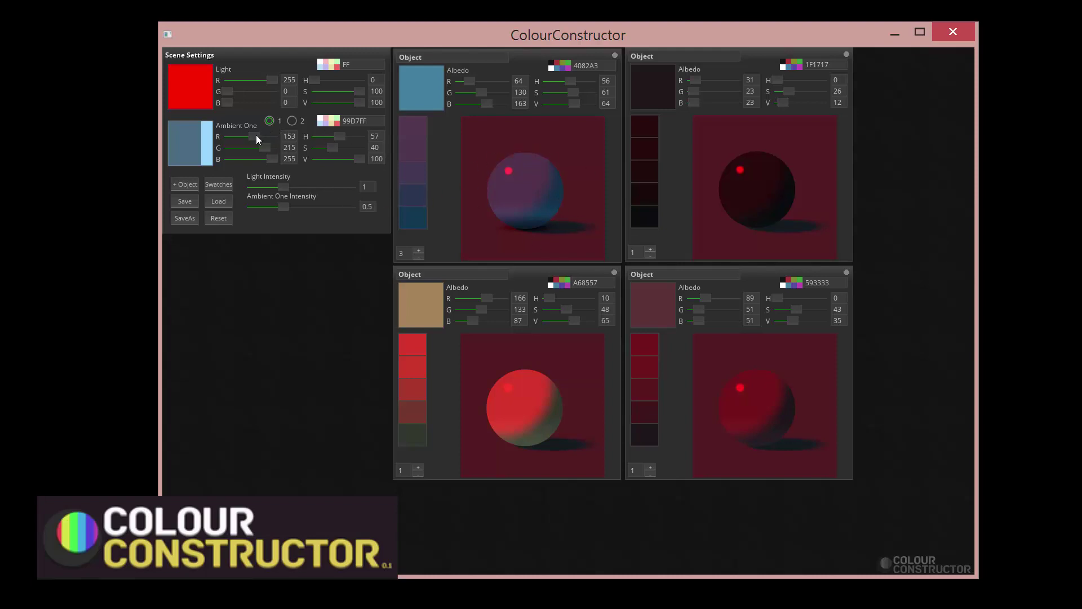
Make Ambient One pure blue (R 0, G 0, B 255) after testing its brightness and hue
drag(362, 160, 306, 163)
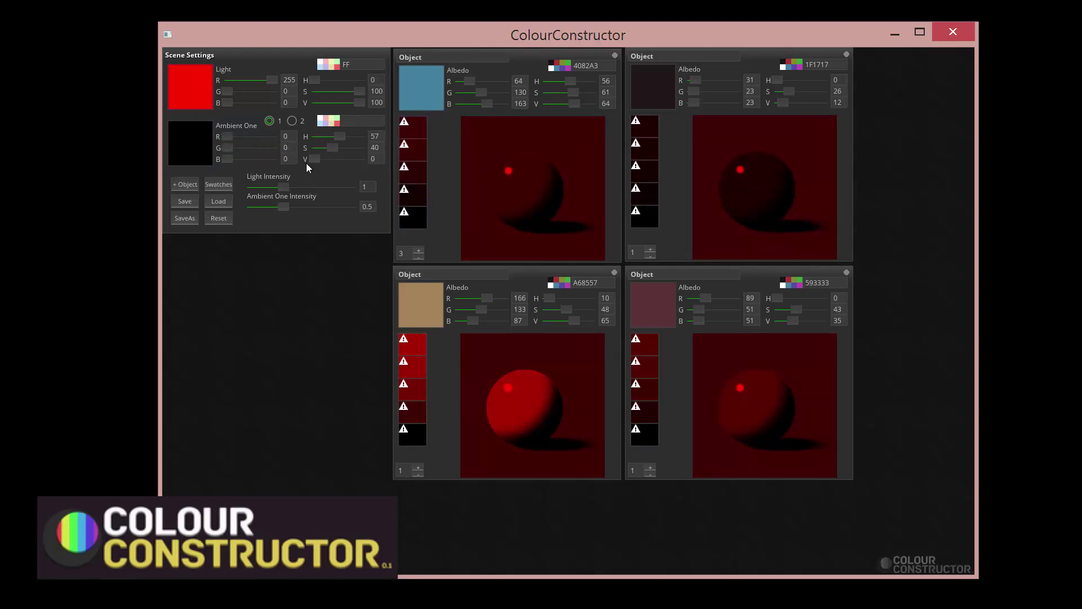
drag(309, 163, 389, 158)
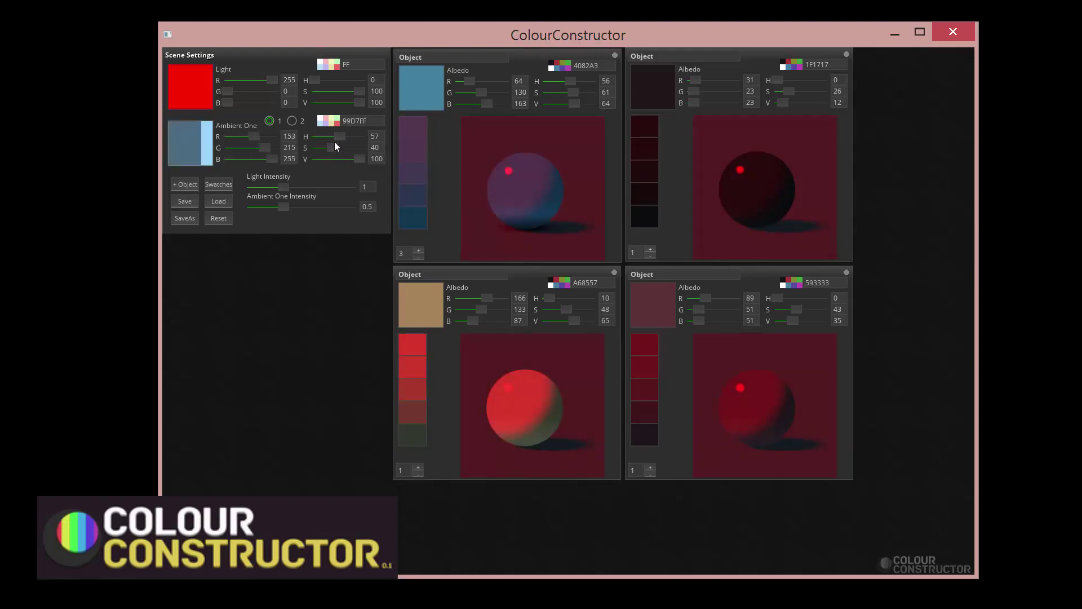
mouse_move(342, 136)
mouse_down()
mouse_move(317, 137)
mouse_move(333, 136)
mouse_up()
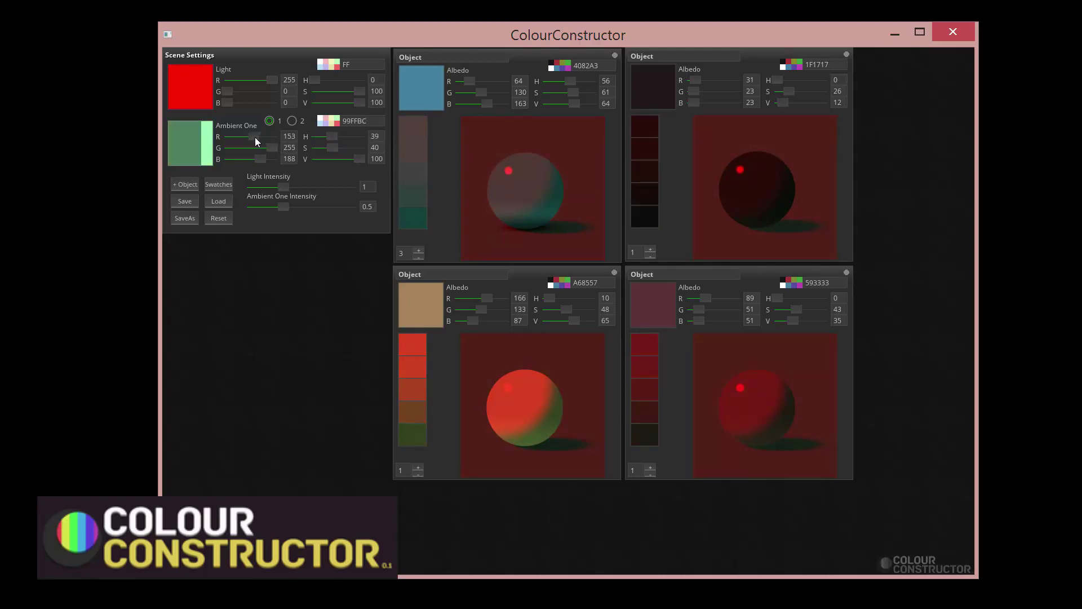
drag(256, 144, 277, 161)
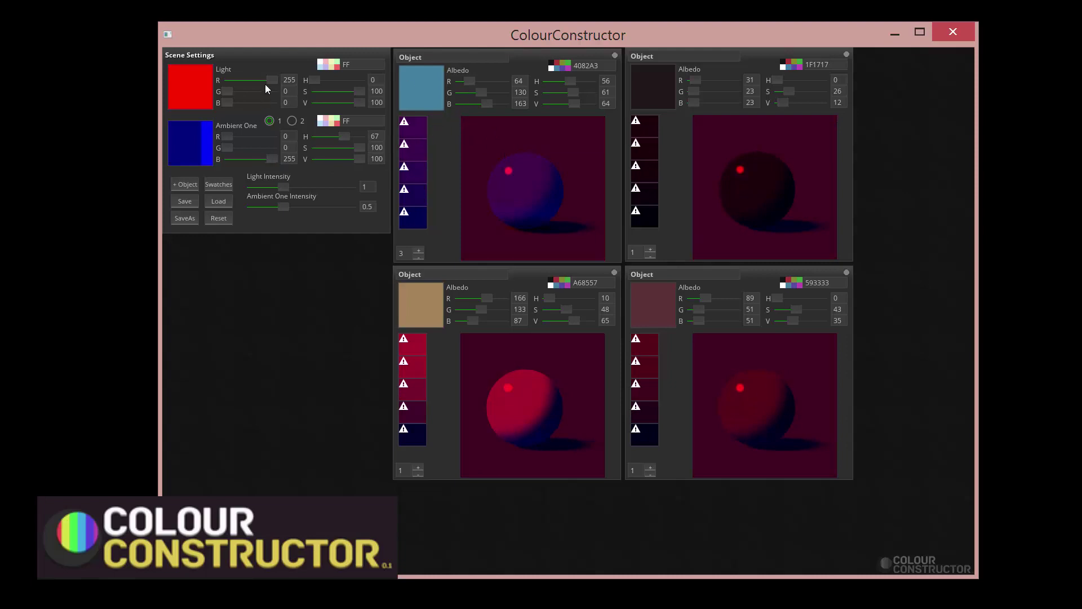
Return the scene light to white FFFFFF by raising its green and blue to 255
drag(273, 82, 315, 82)
drag(239, 92, 303, 95)
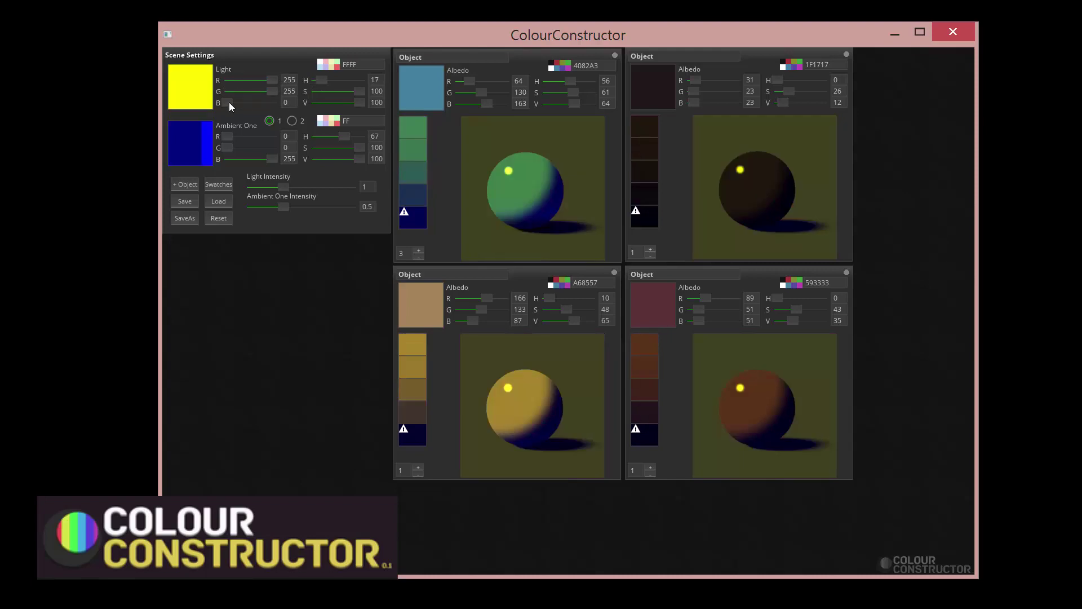
drag(227, 103, 363, 104)
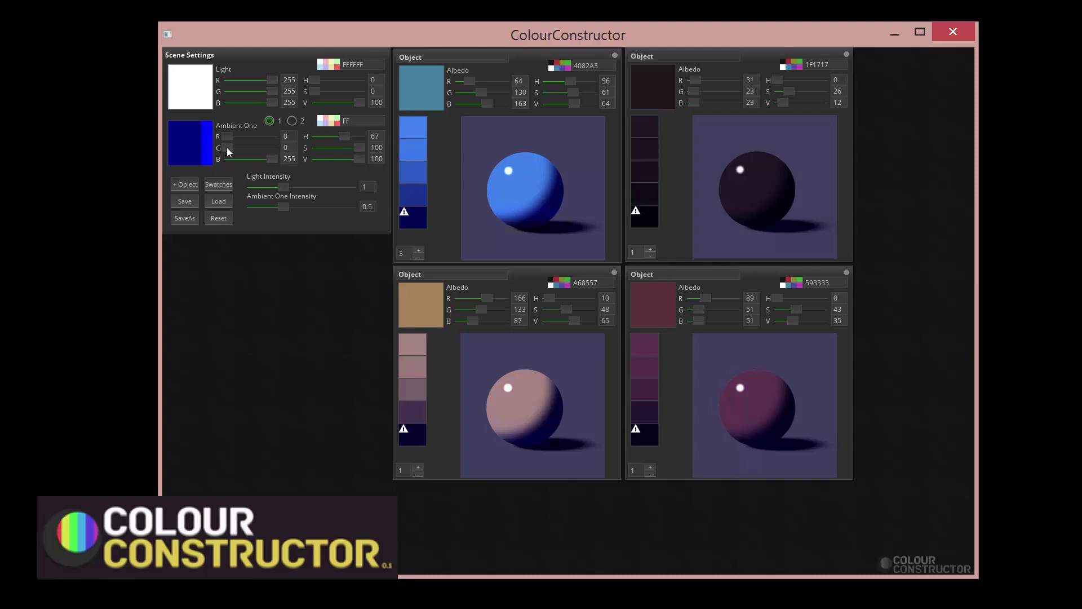
Return Ambient One to white by raising its green and red to 255
drag(228, 147, 326, 150)
drag(229, 137, 355, 139)
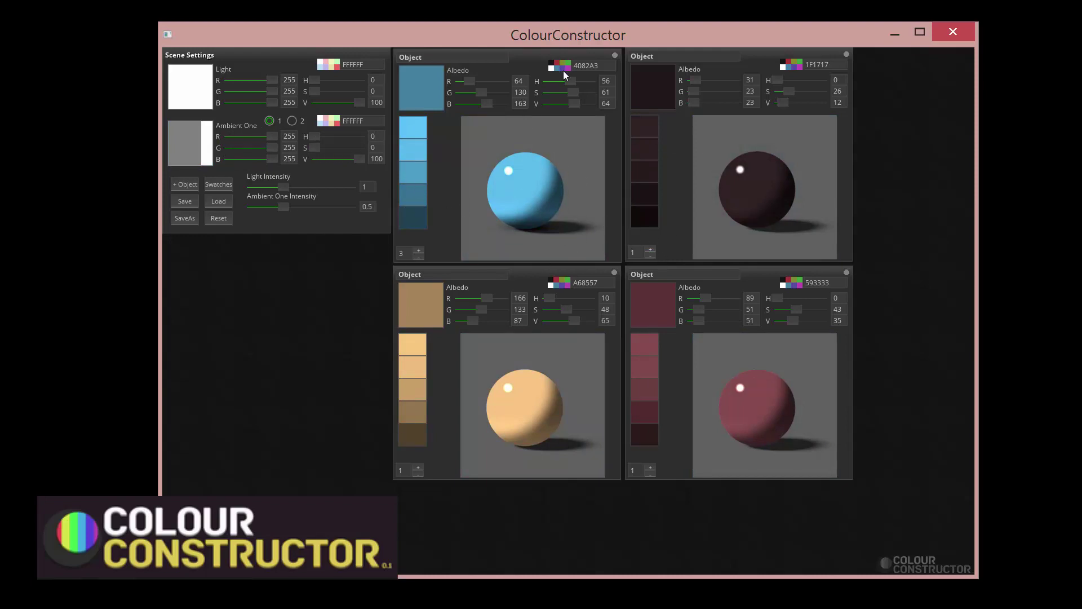
drag(533, 39, 536, 38)
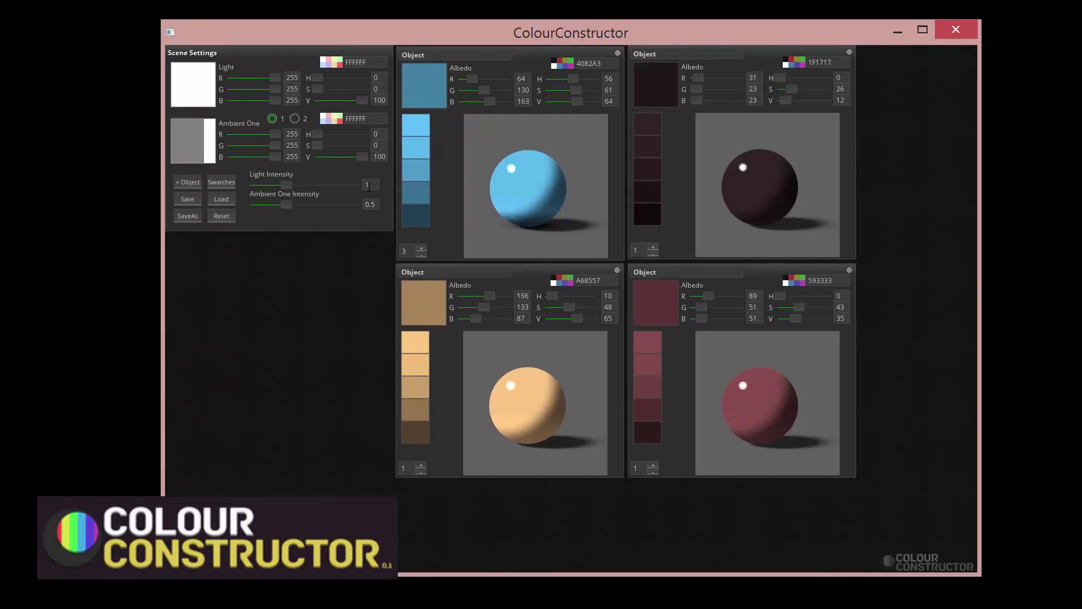
Export the four objects' swatch palettes from the Swatches panel and dismiss the confirmation
click(222, 183)
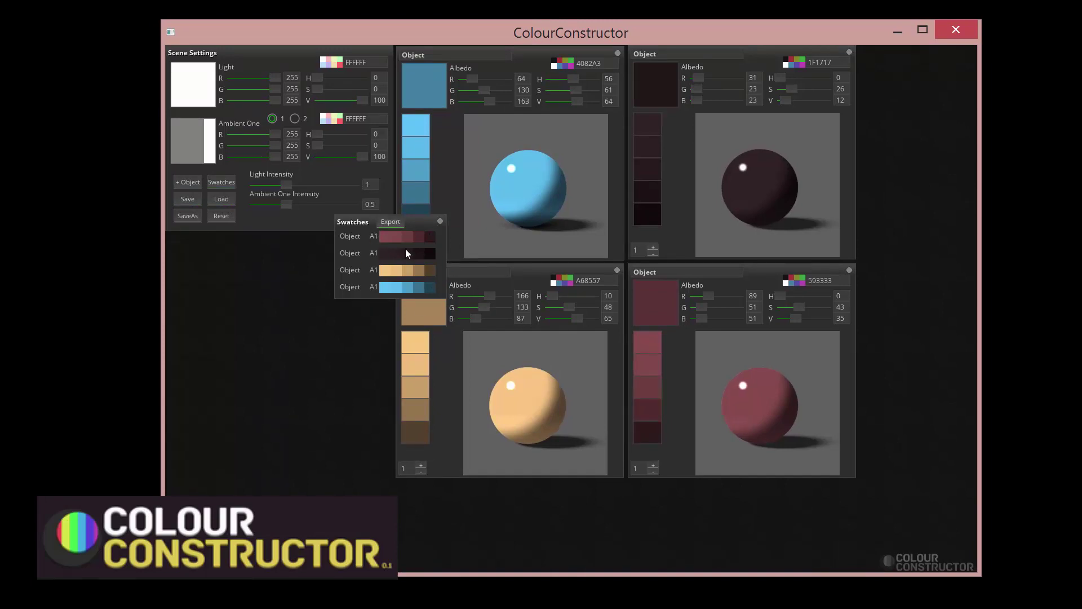
click(391, 222)
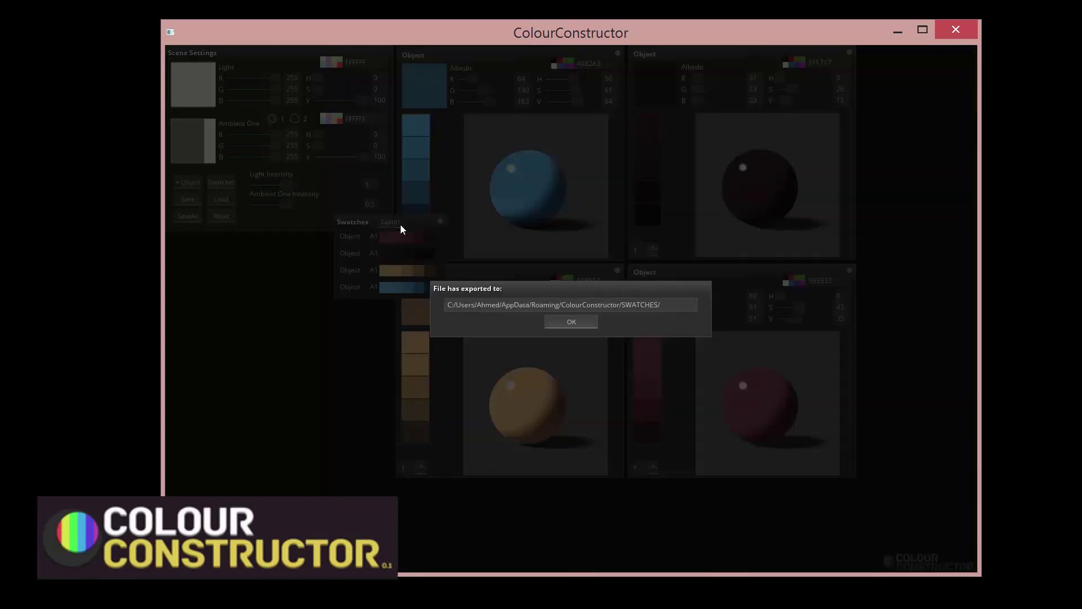
click(584, 325)
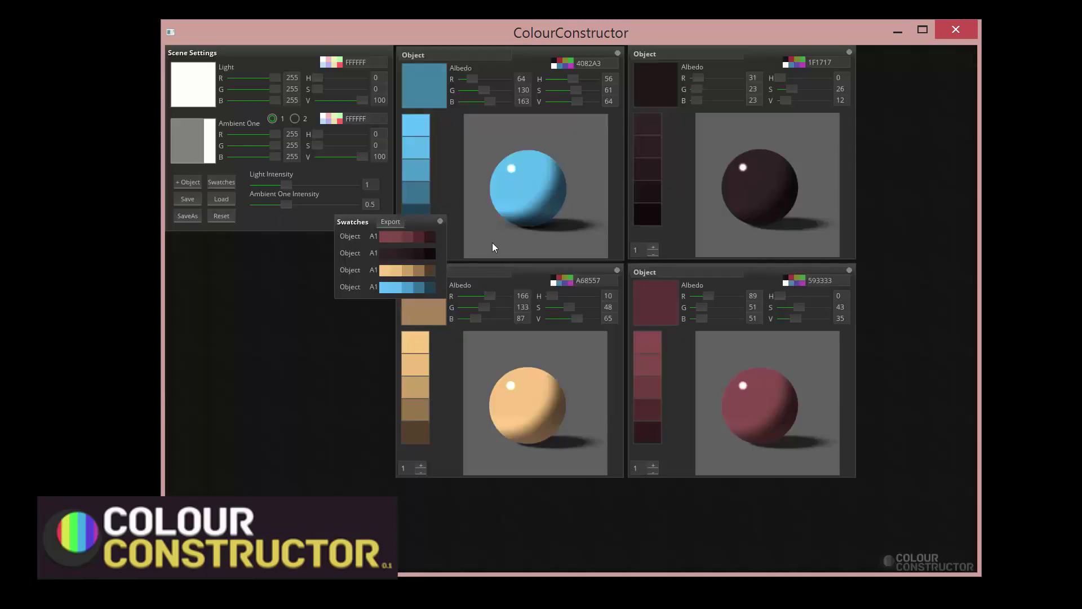
click(441, 221)
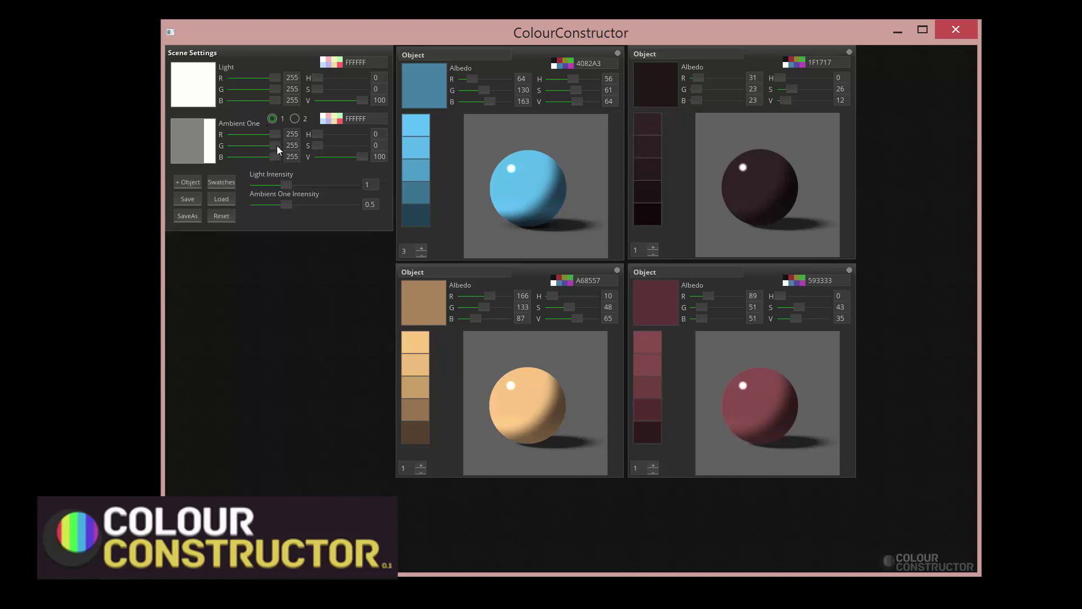
Strip green from Ambient One, the light and the top-left albedo, then restore the light to white
drag(276, 145, 202, 150)
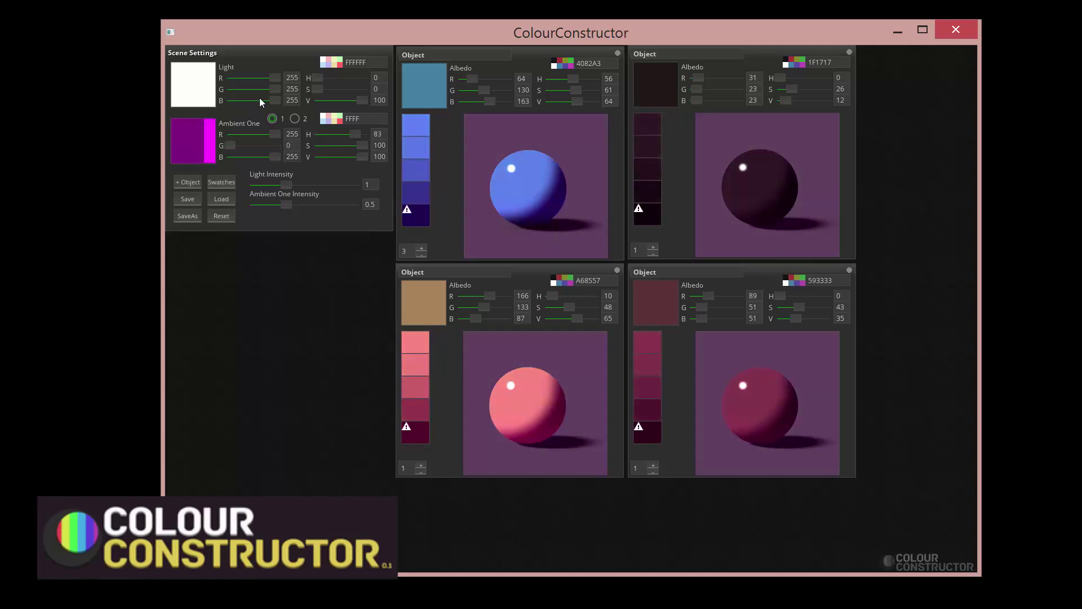
drag(278, 88, 214, 89)
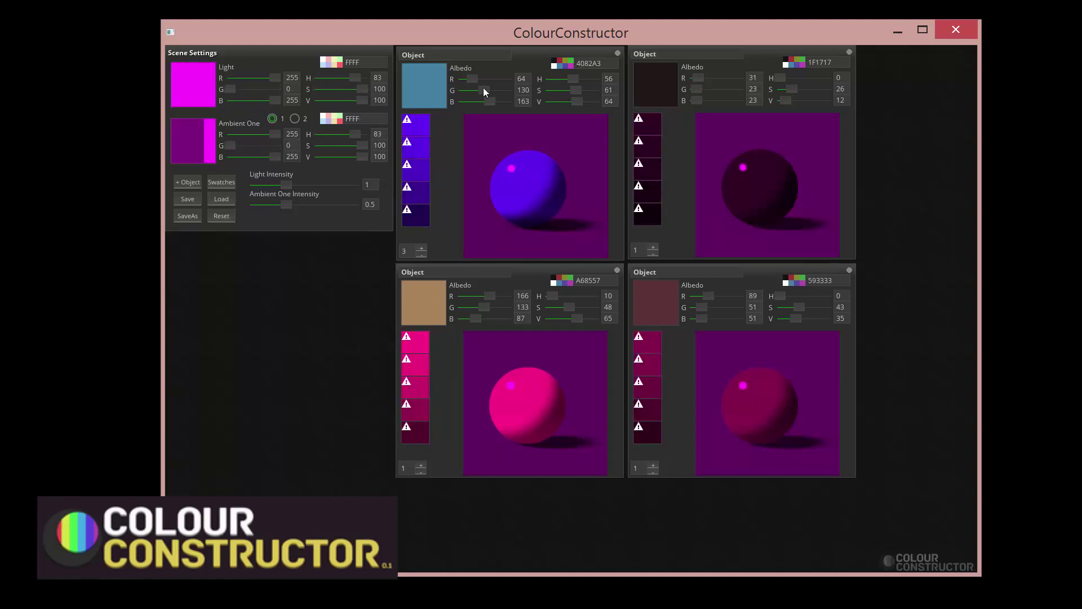
drag(483, 90, 519, 83)
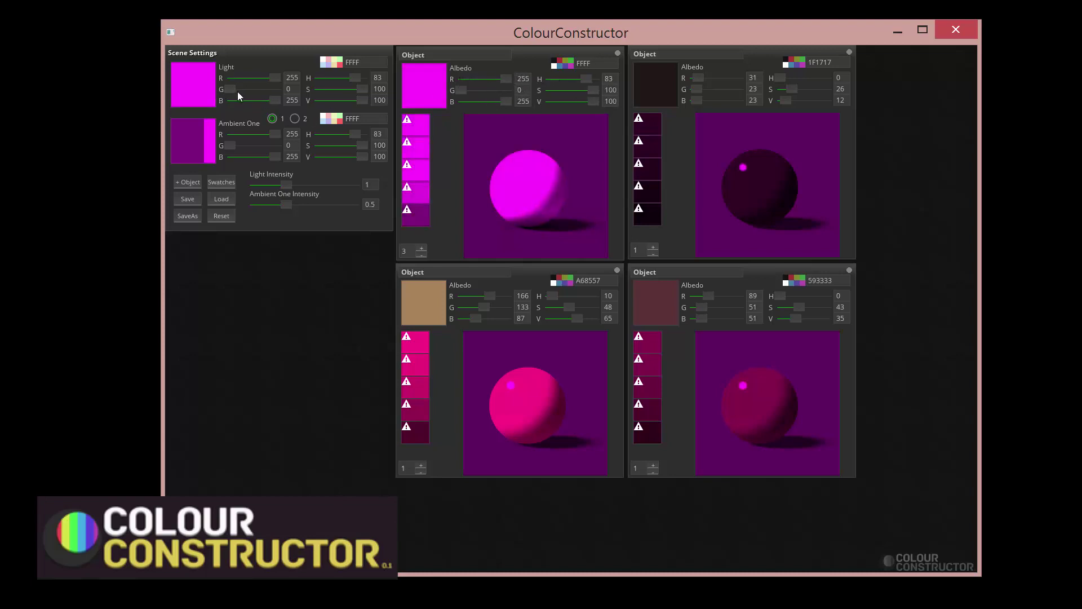
drag(236, 91, 345, 86)
Set Ambient One to blue 3679FF and darken the top-left albedo to R 185, G 0, B 185
drag(232, 144, 254, 148)
click(241, 137)
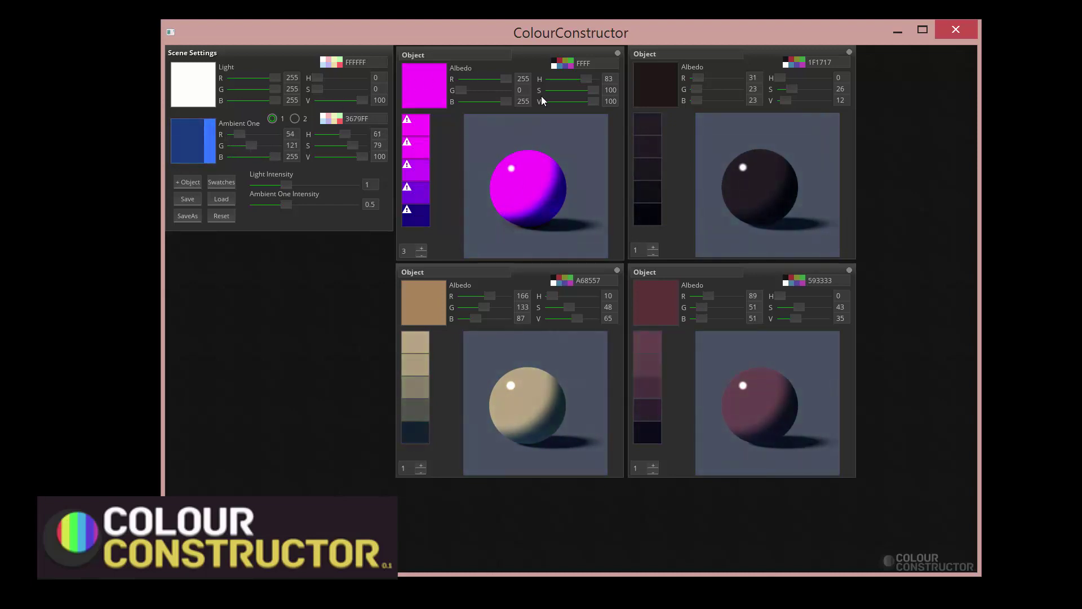
drag(593, 90, 616, 88)
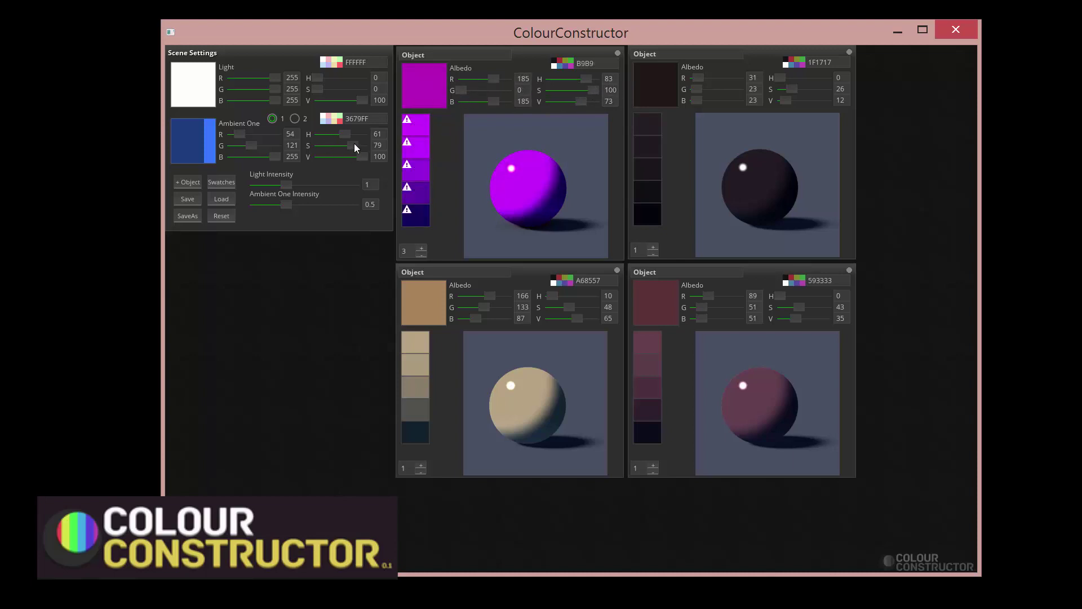
Set Light Intensity to 1.15 and Ambient One Intensity to 1.5, and make the top-right albedo mauve 9F73A0
mouse_move(287, 186)
mouse_down()
mouse_move(329, 186)
mouse_move(293, 188)
mouse_move(289, 204)
mouse_up()
drag(287, 211, 361, 203)
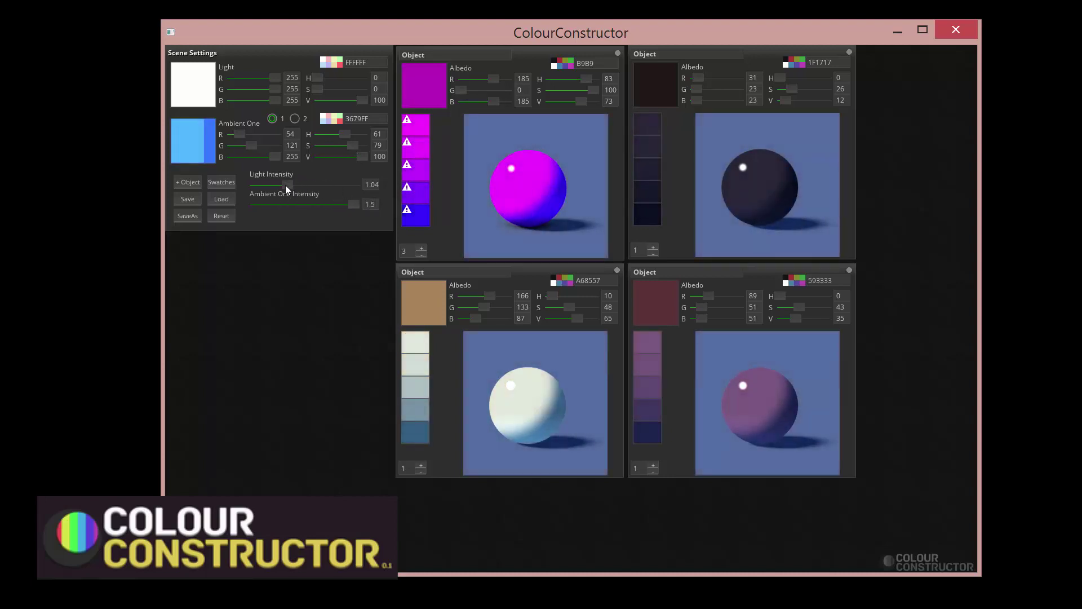
mouse_move(286, 185)
mouse_down()
mouse_move(313, 186)
mouse_move(248, 195)
mouse_move(319, 191)
mouse_move(273, 196)
mouse_move(289, 196)
mouse_up()
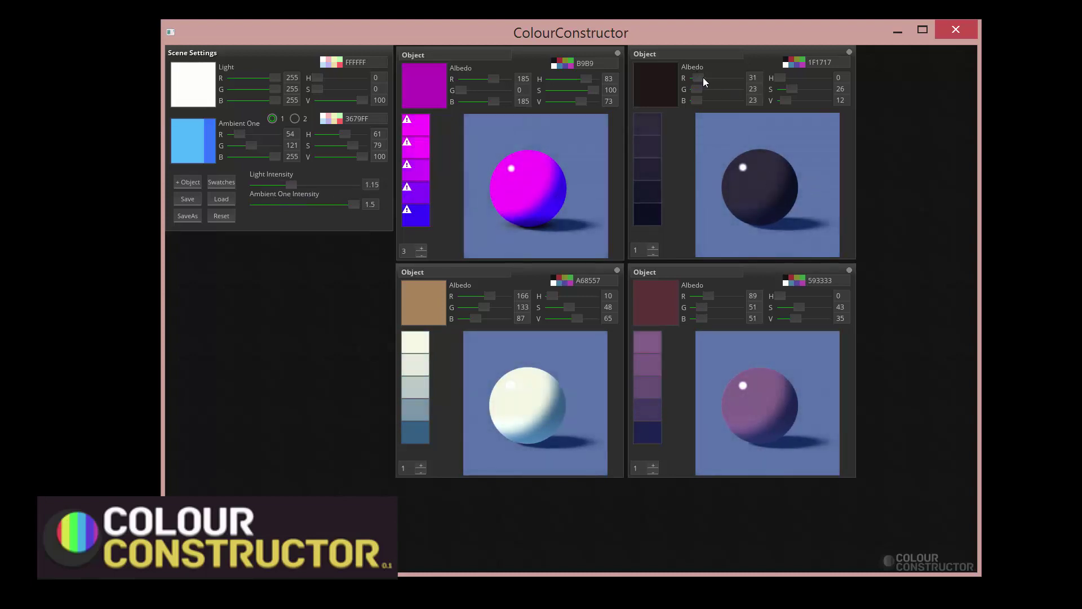
drag(702, 77, 724, 102)
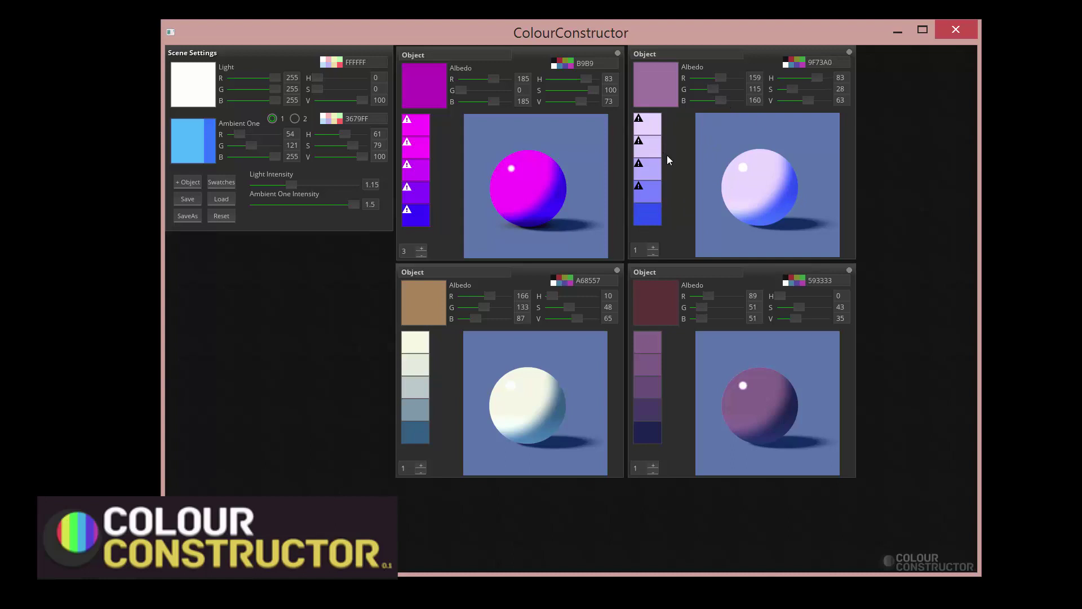
Shift the top-right sphere to green, desaturate Ambient One, and set the bottom-left albedo to blue 006FFF
drag(813, 76, 705, 102)
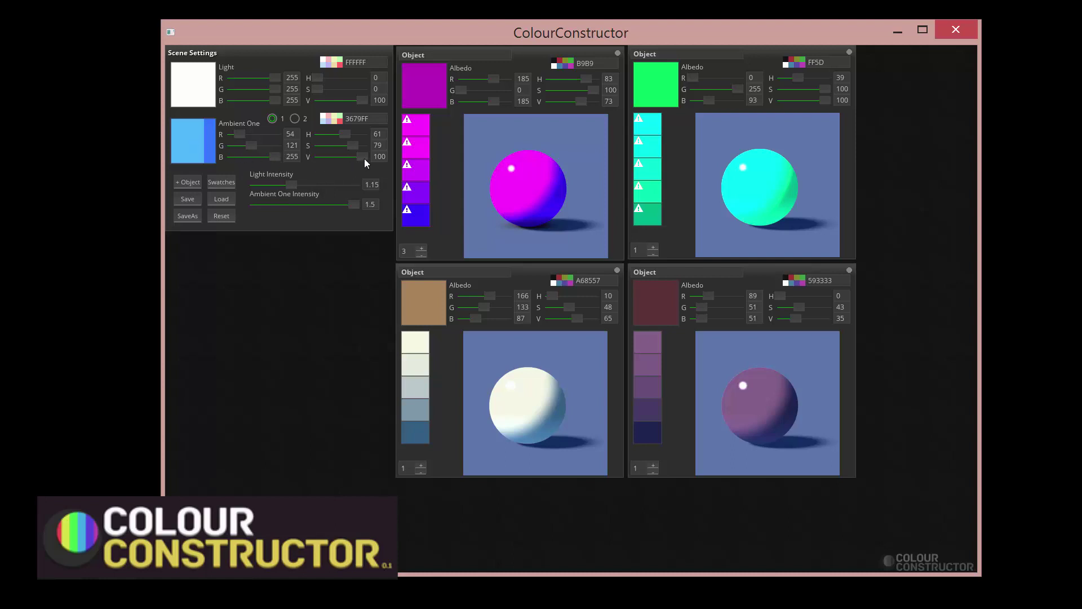
mouse_move(351, 144)
mouse_down()
mouse_move(331, 145)
mouse_move(365, 145)
mouse_move(312, 145)
mouse_move(344, 145)
mouse_up()
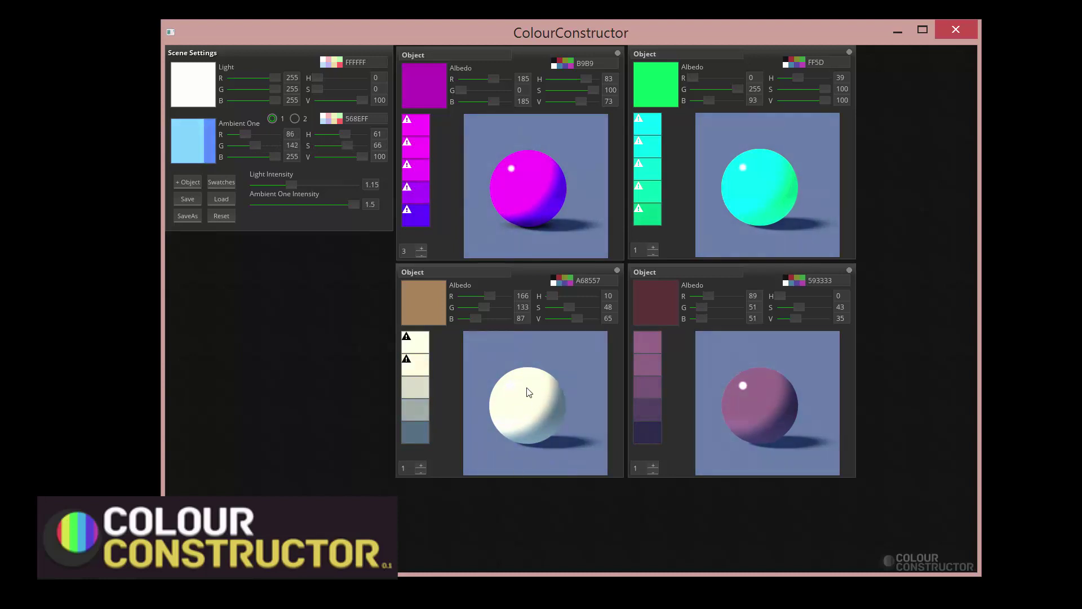
drag(492, 293, 478, 313)
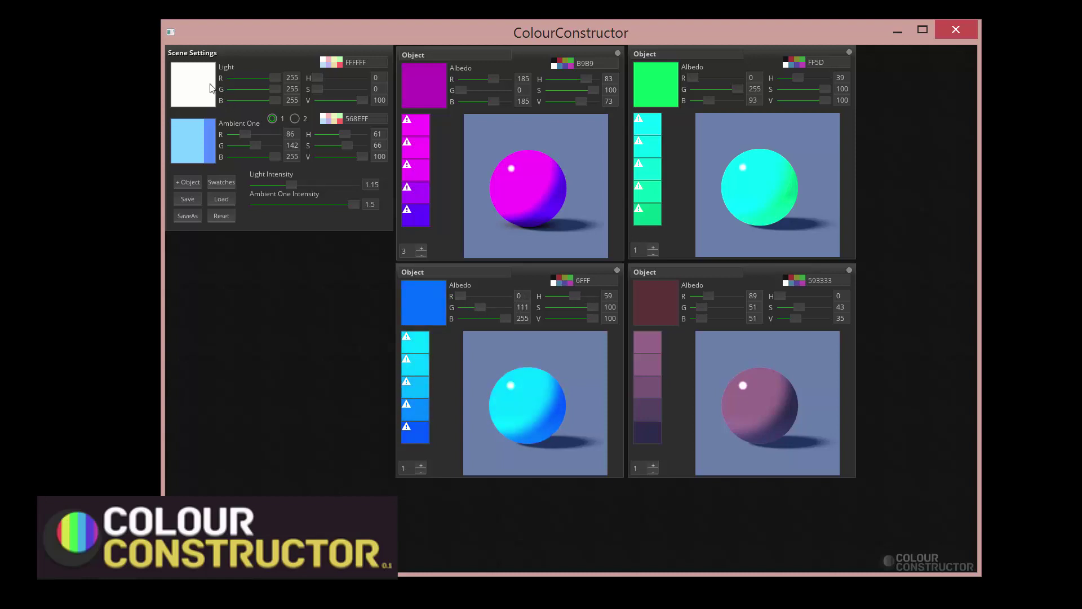
Set the ambient colour to red (R 223, G 0, B 0) and return the light to white
drag(279, 87, 187, 101)
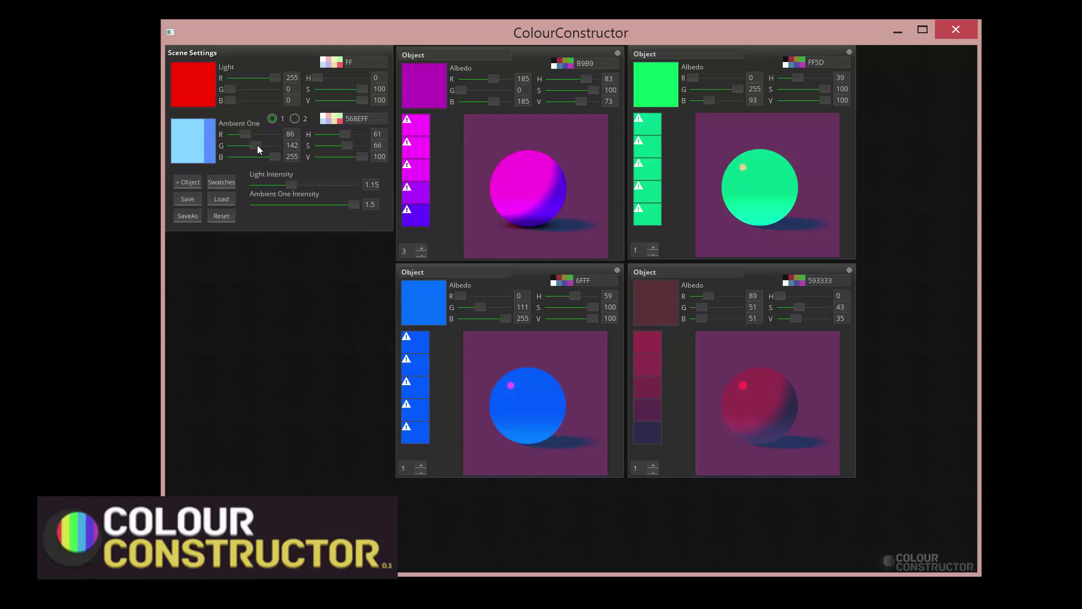
mouse_move(257, 144)
mouse_down()
mouse_move(237, 150)
mouse_move(232, 140)
mouse_move(287, 136)
mouse_move(255, 140)
mouse_move(269, 138)
mouse_up()
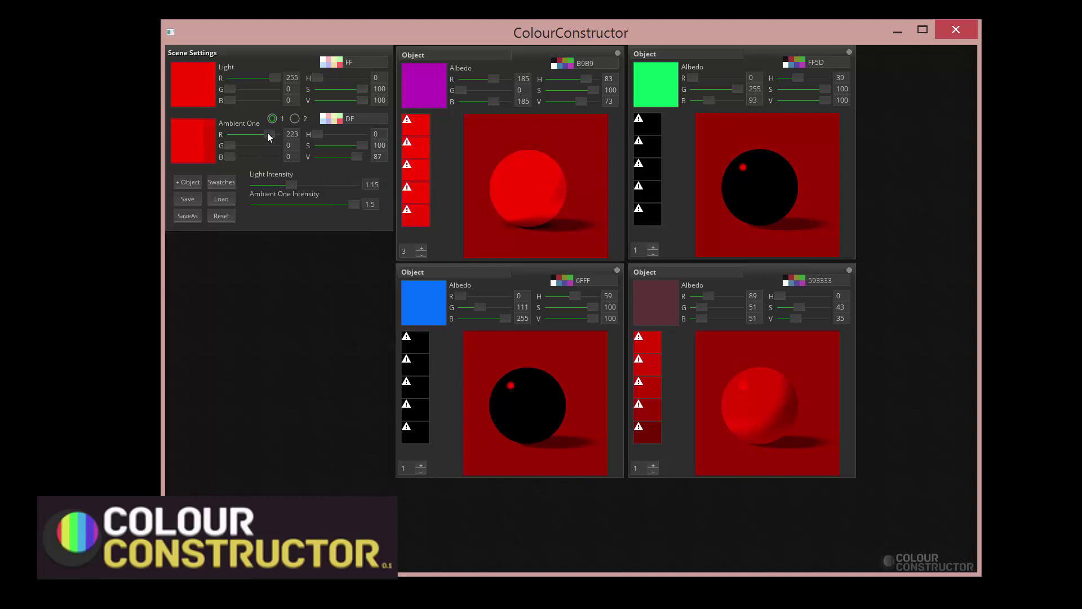
drag(274, 80, 323, 95)
drag(231, 100, 334, 102)
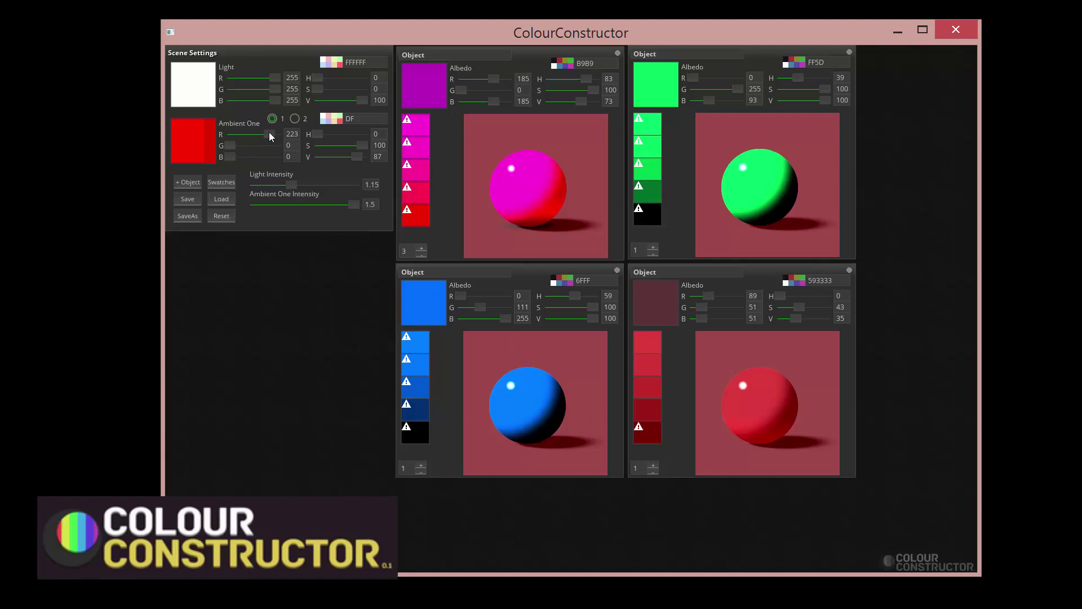
Try green ambient and yellow light, then set ambient to grey-blue R 124, G 159, B 166
drag(266, 134, 294, 146)
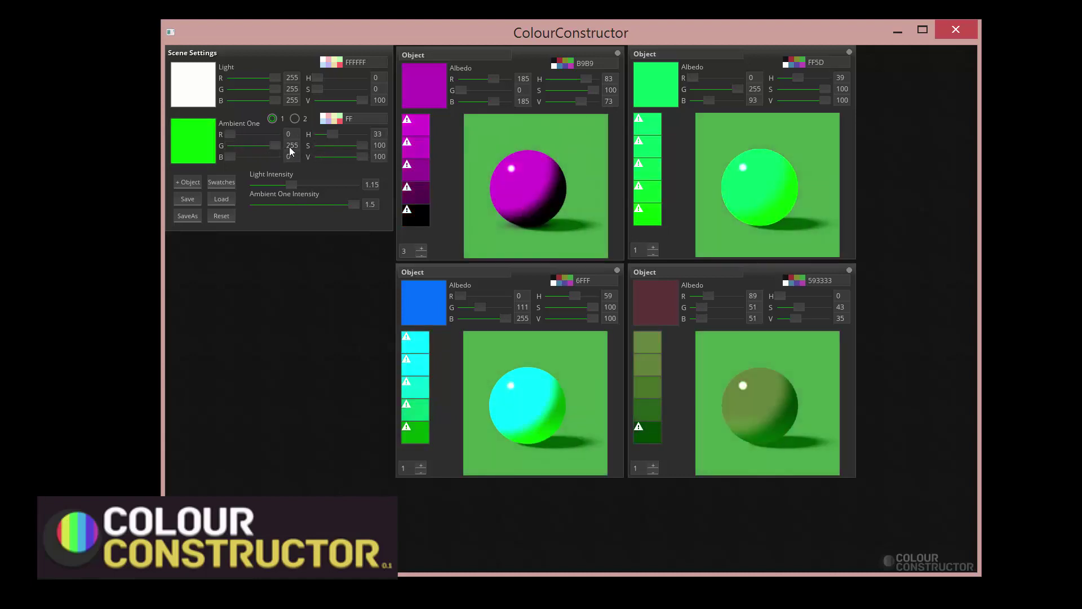
drag(274, 100, 200, 84)
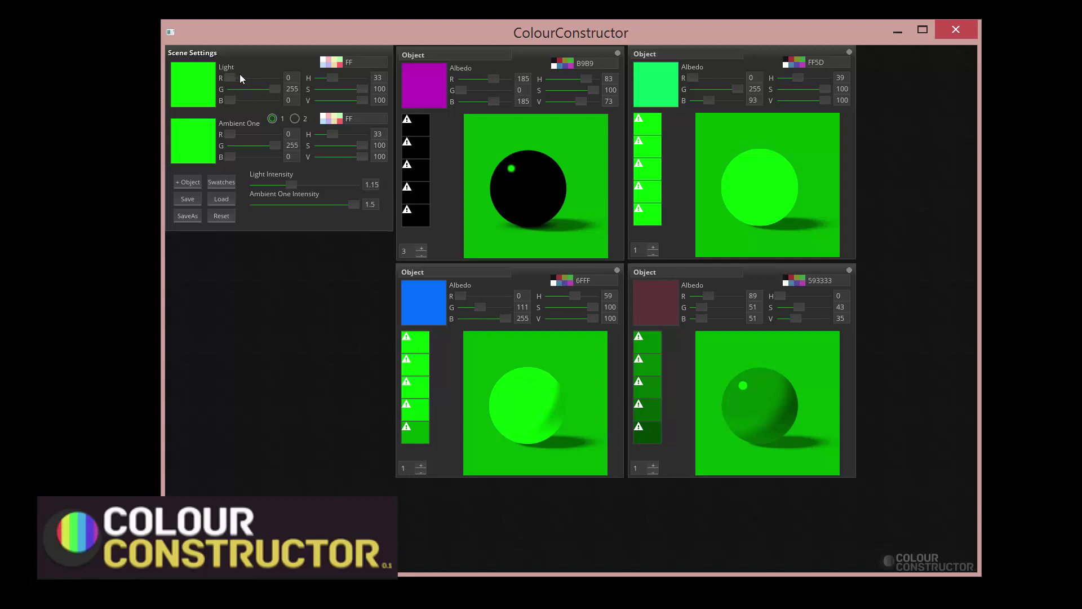
drag(246, 79, 285, 76)
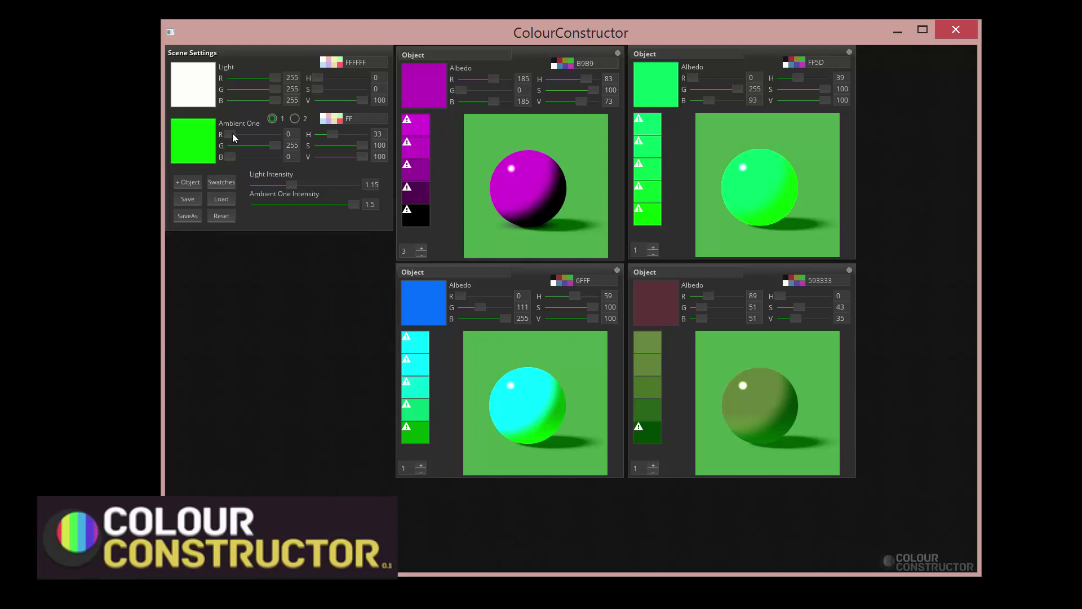
drag(234, 134, 259, 146)
click(262, 157)
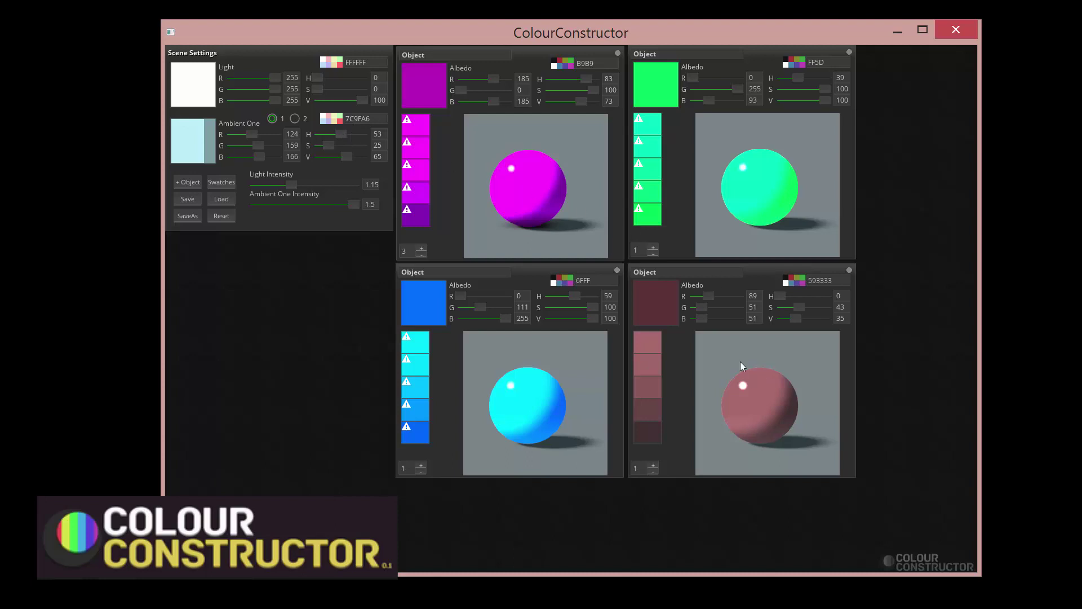
Make the bottom-right sphere orange (R 255, G 118, B 0), tint the light pale yellow, and set ambient to grey B3B6B3
mouse_move(708, 296)
mouse_down()
mouse_move(757, 296)
mouse_move(716, 307)
mouse_up()
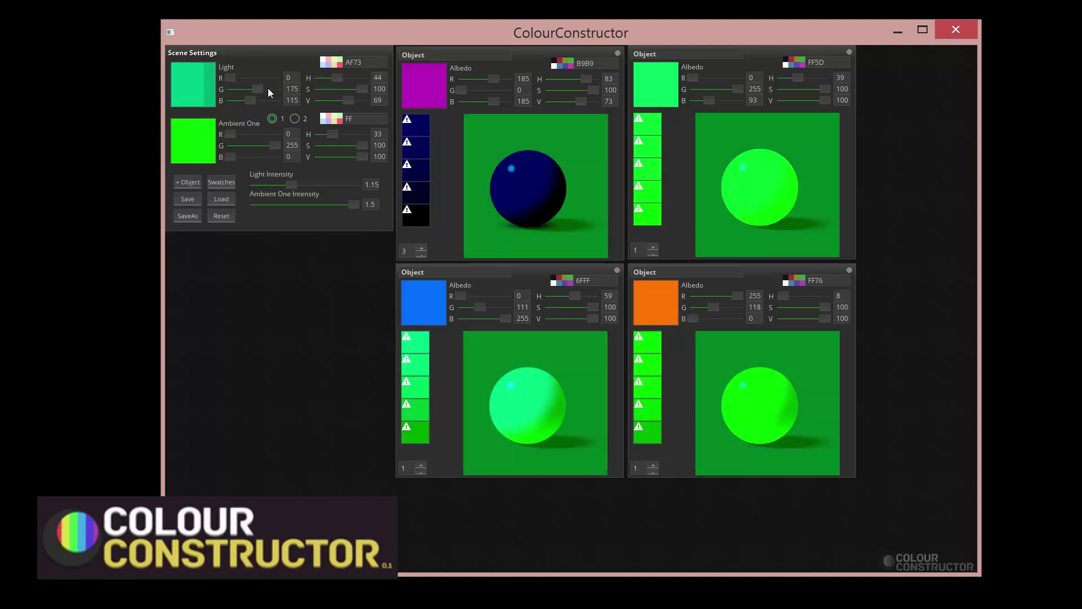
click(268, 88)
drag(230, 77, 315, 93)
drag(232, 135, 261, 138)
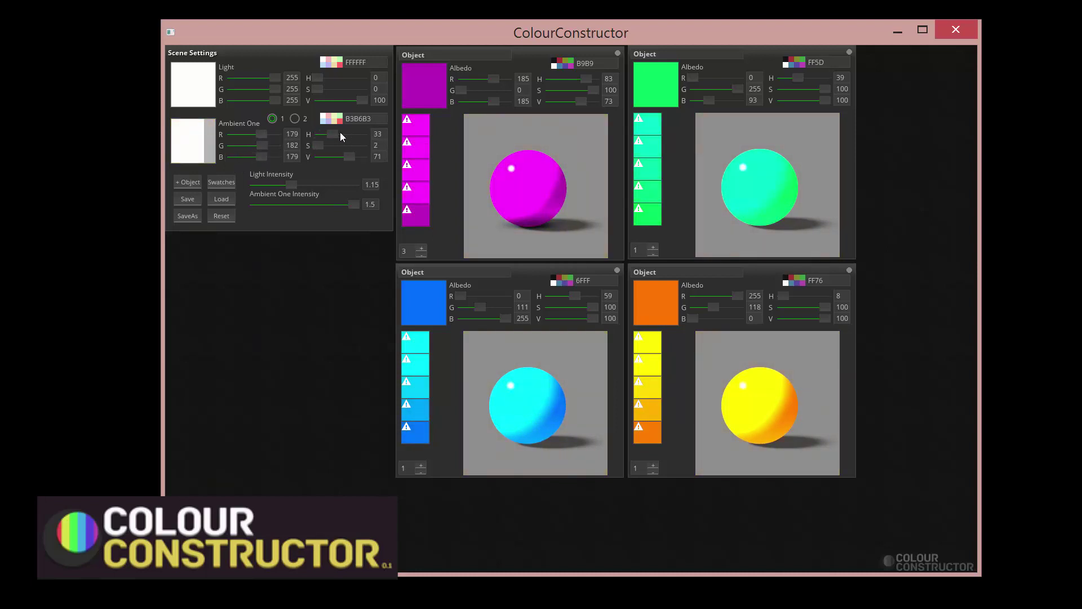
Raise the light intensity to about 1.7 and turn the bottom-left object salmon (R 207, G 108, B 86)
drag(292, 185, 313, 189)
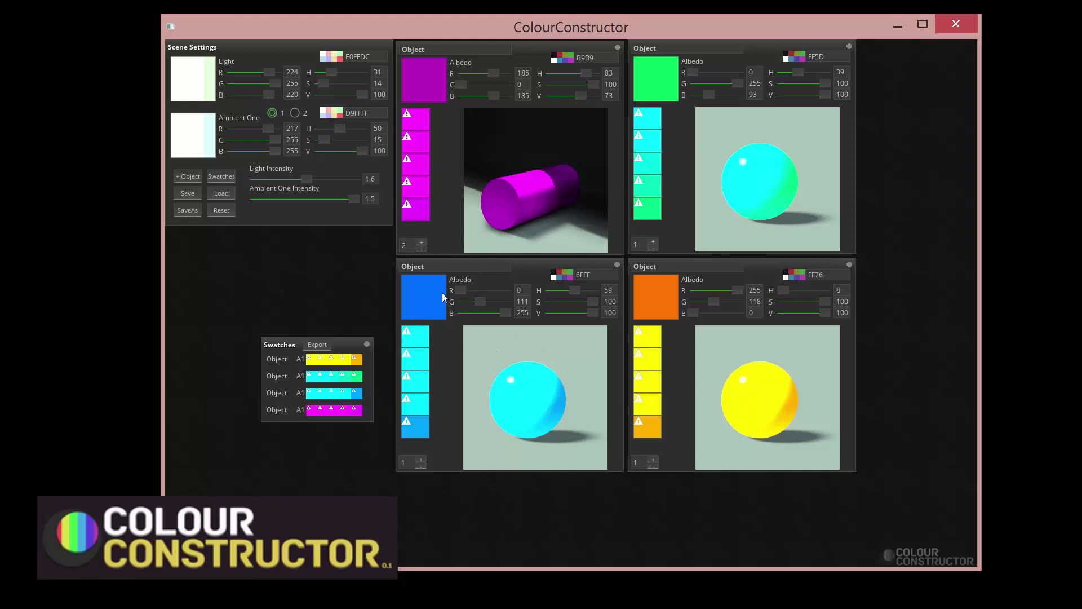
drag(461, 291, 484, 305)
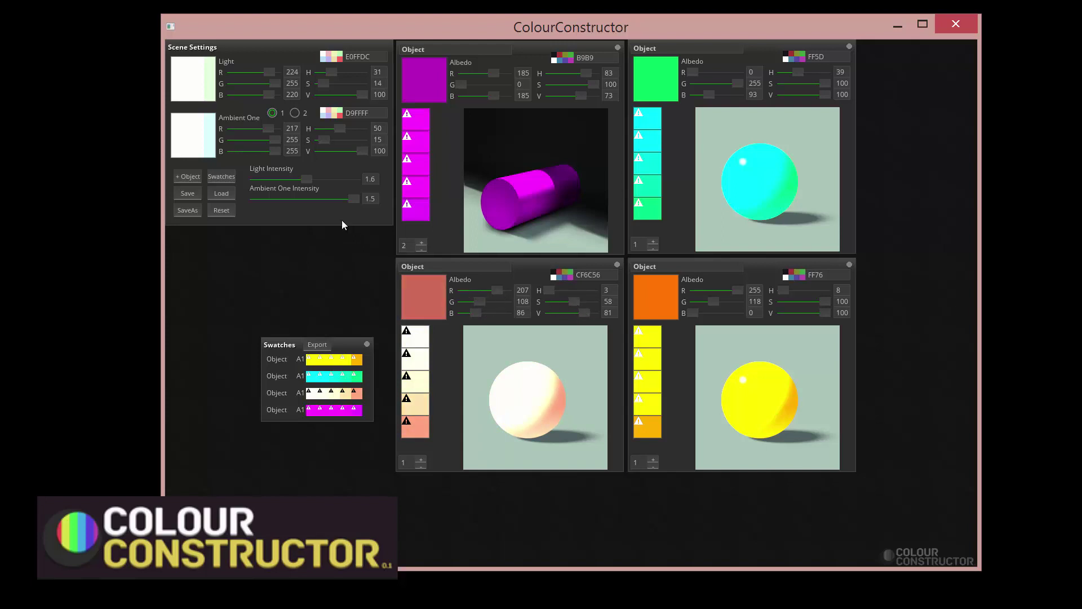
Set light intensity 0.9, ambient cyan, light warm yellow, and bottom-left albedo coral-pink (R 255, G 96, B 102)
drag(307, 180, 283, 181)
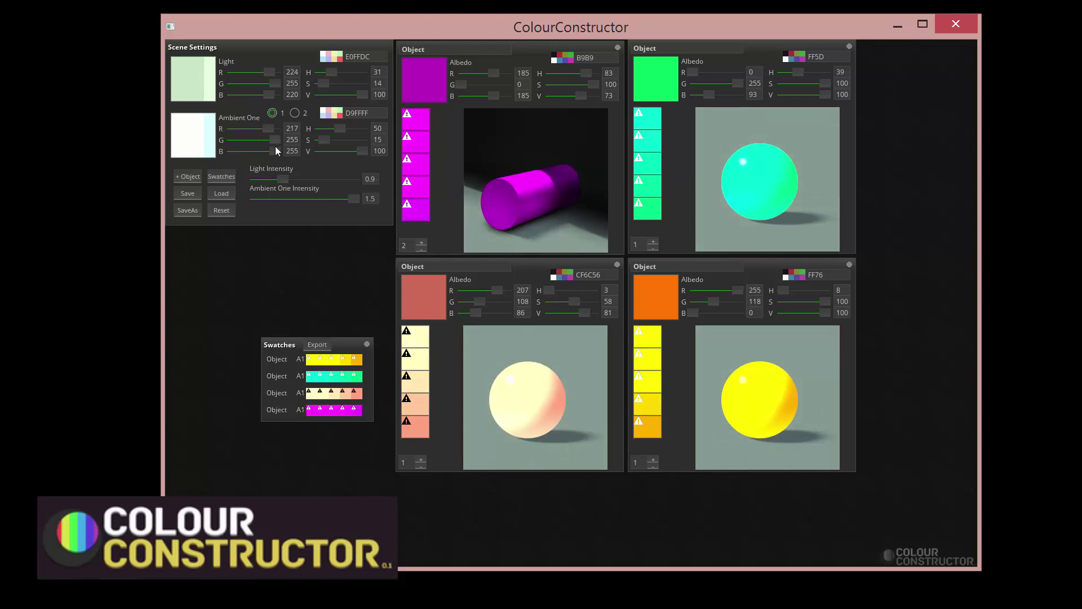
mouse_move(274, 139)
mouse_down()
mouse_move(230, 140)
mouse_move(234, 128)
mouse_move(269, 140)
mouse_up()
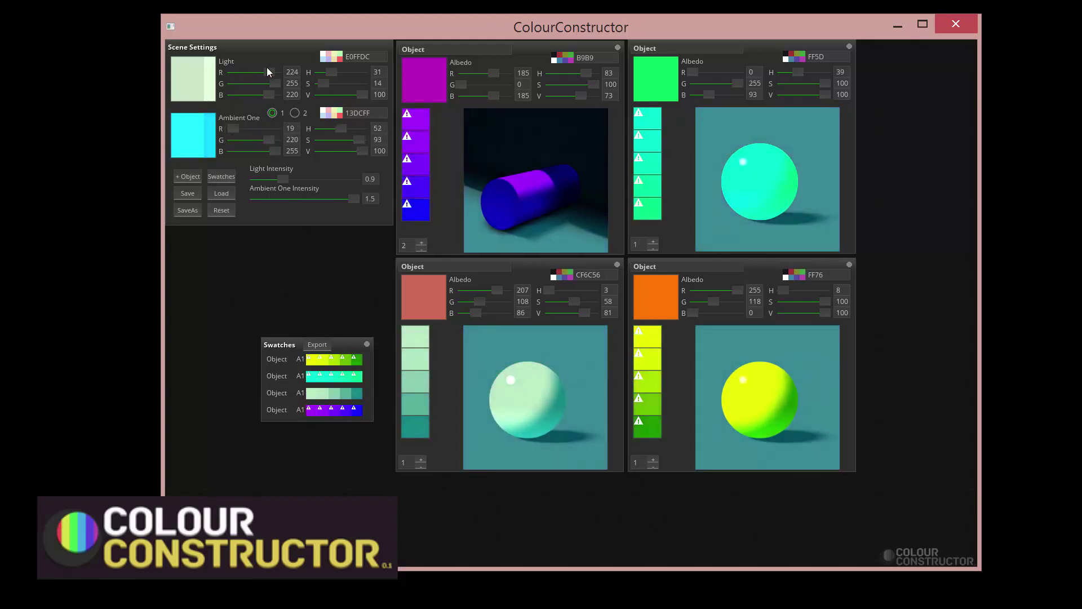
drag(268, 68, 278, 72)
mouse_move(276, 84)
mouse_down()
mouse_move(252, 87)
mouse_move(267, 88)
mouse_up()
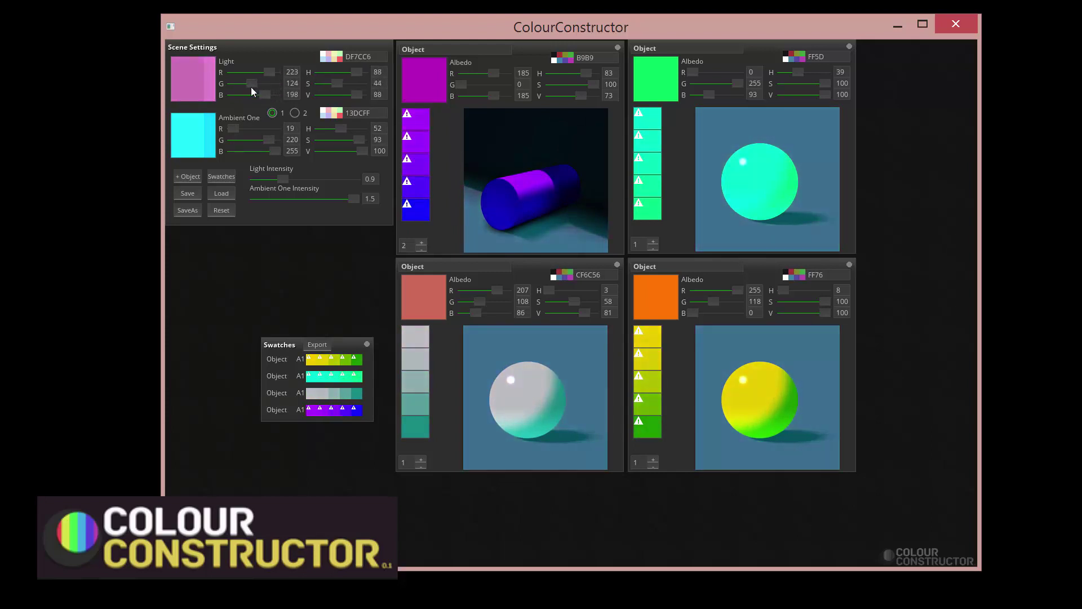
mouse_move(265, 93)
mouse_down()
mouse_move(247, 89)
mouse_move(276, 70)
mouse_move(272, 82)
mouse_move(282, 81)
mouse_up()
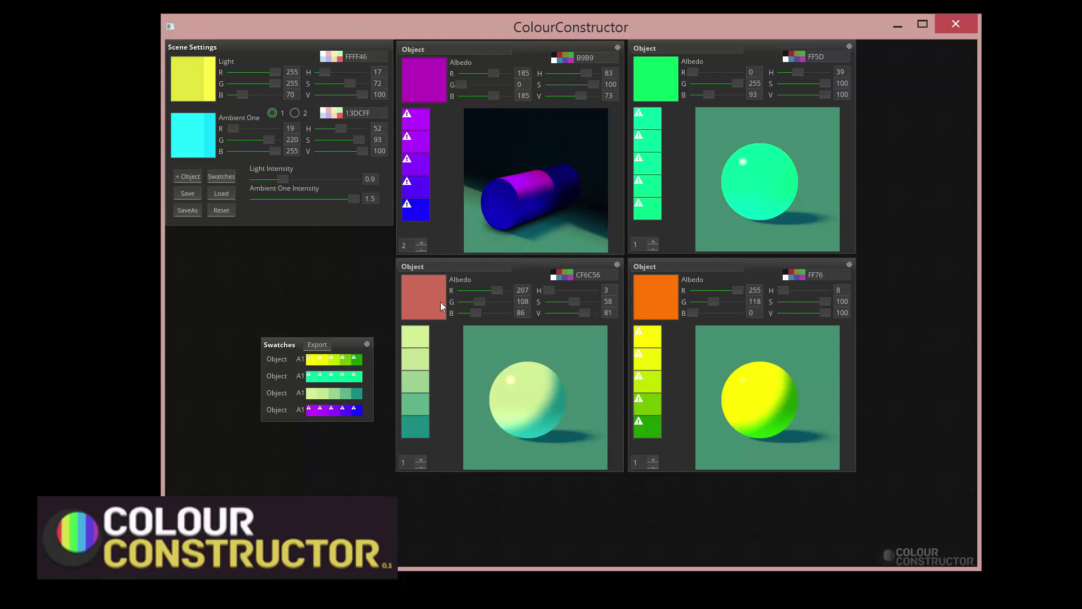
drag(496, 290, 477, 301)
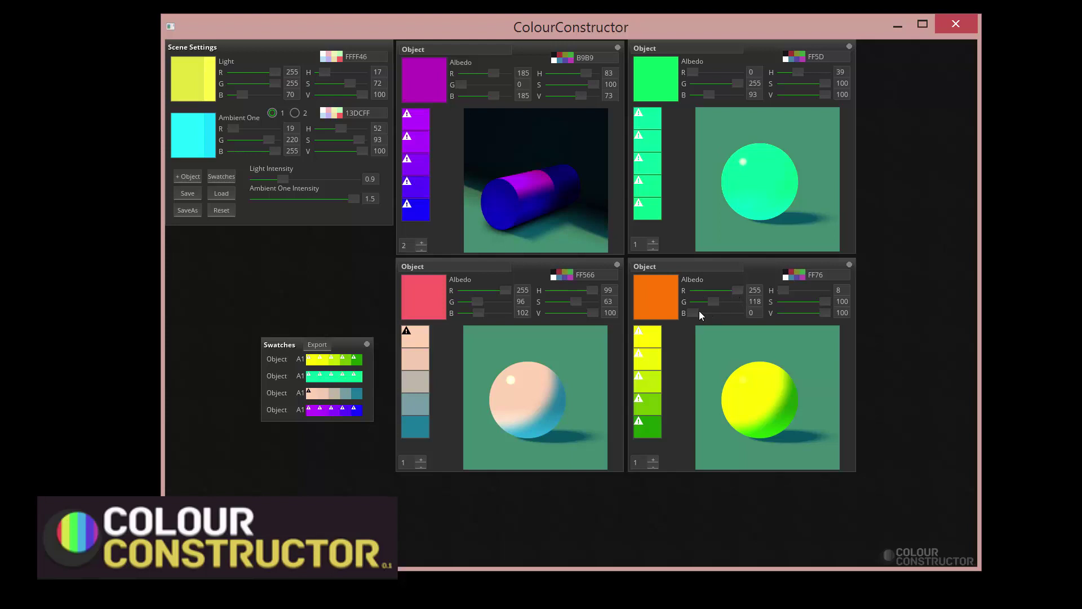
Darken the bottom-right sphere's albedo to dark wine (R 134, G 48, B 57)
mouse_move(696, 313)
mouse_down()
mouse_move(723, 313)
mouse_move(725, 290)
mouse_move(687, 304)
mouse_move(706, 315)
mouse_move(725, 289)
mouse_move(705, 302)
mouse_up()
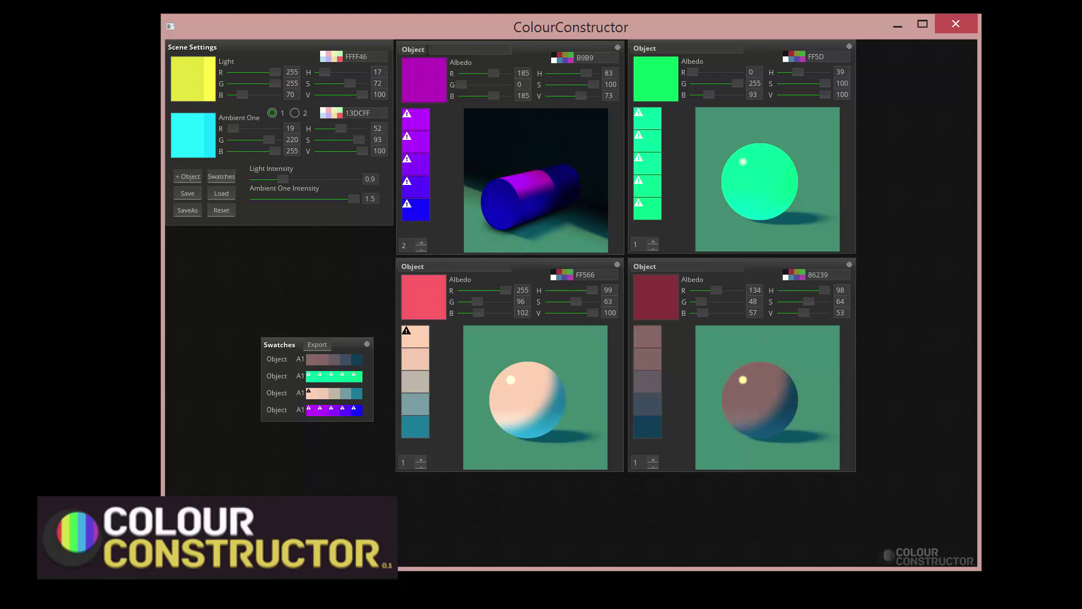
Make top-left a sphere, top-right a lighter green 76FF5D cylinder, and light intensity 0.5
click(424, 249)
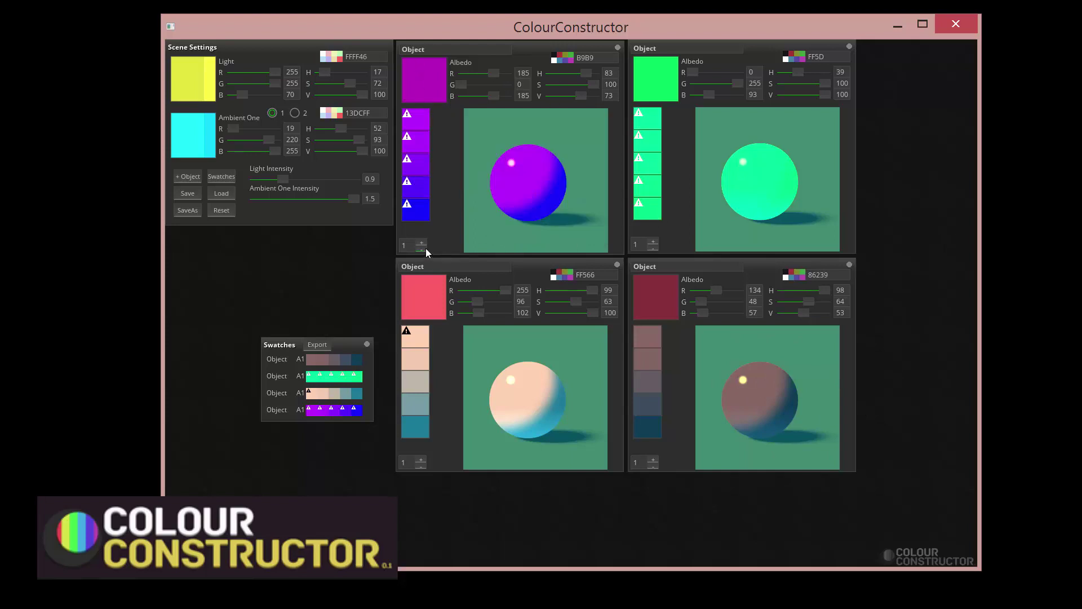
click(652, 243)
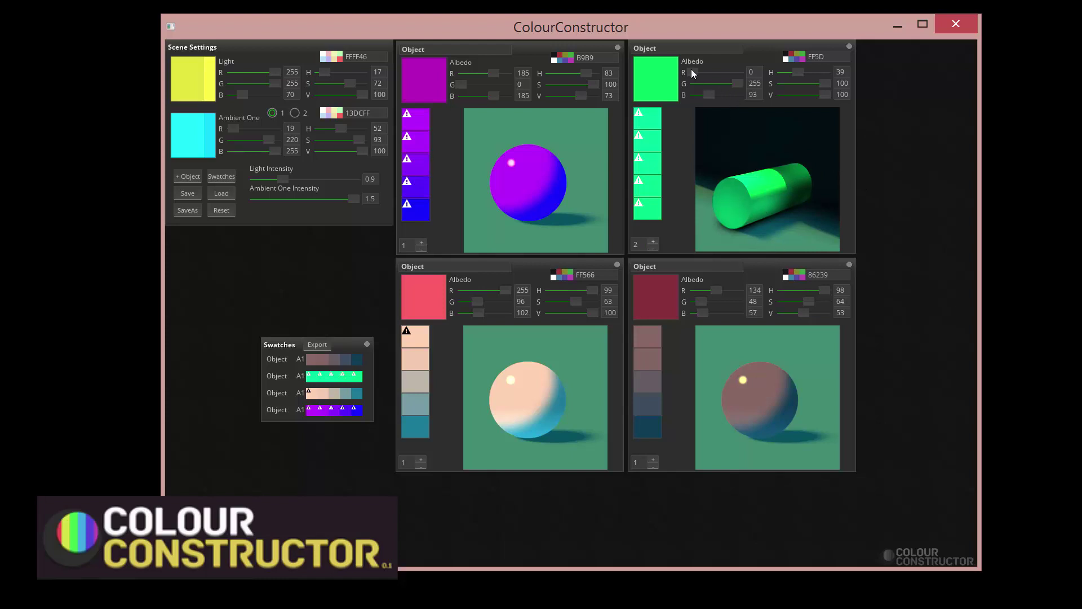
drag(692, 70, 716, 72)
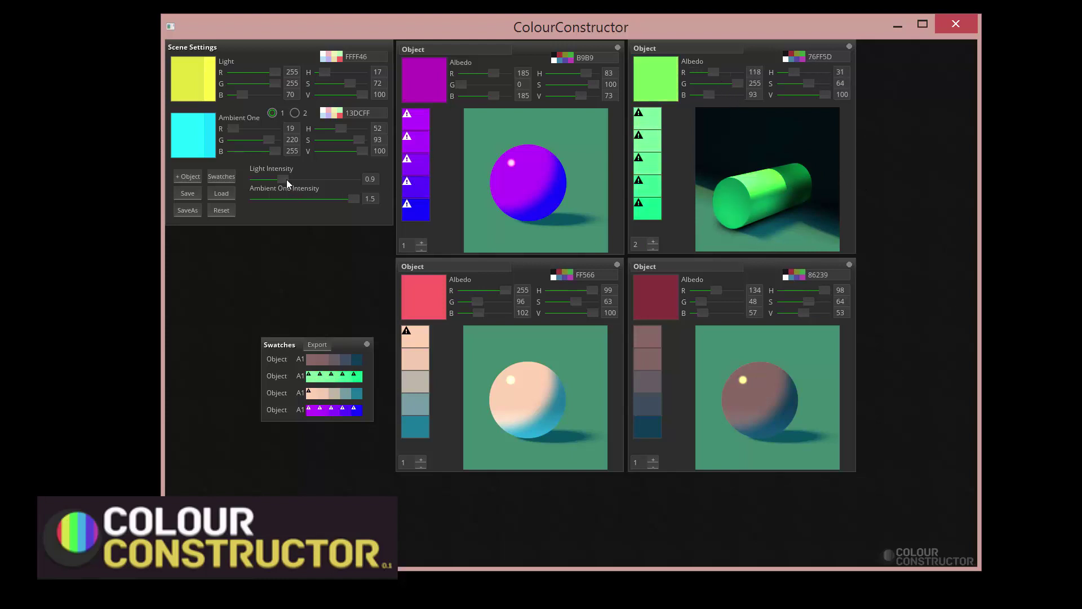
mouse_move(286, 179)
mouse_down()
mouse_move(316, 180)
mouse_move(270, 181)
mouse_up()
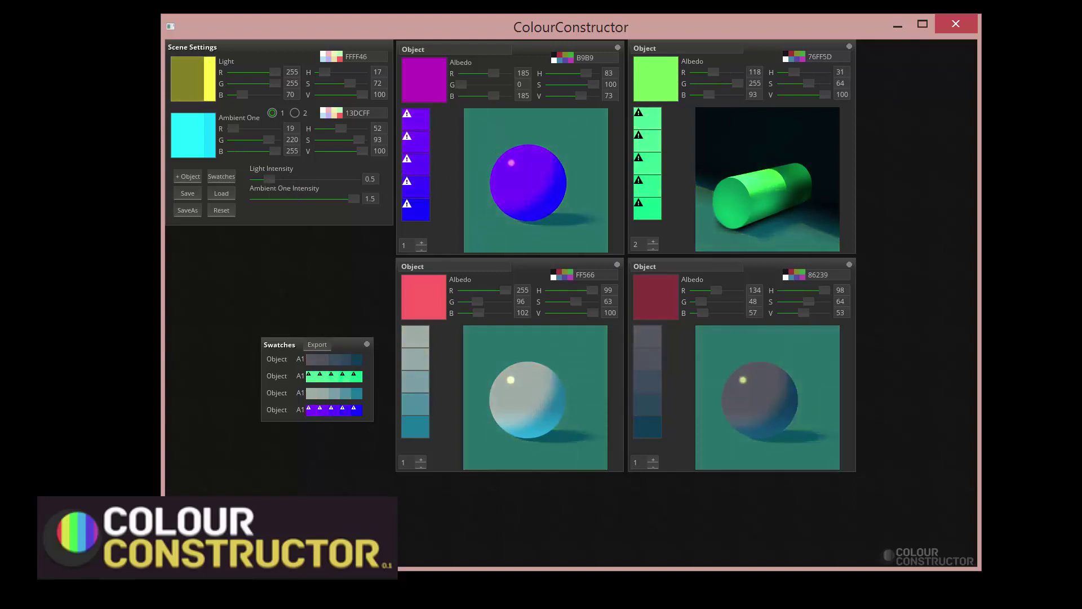